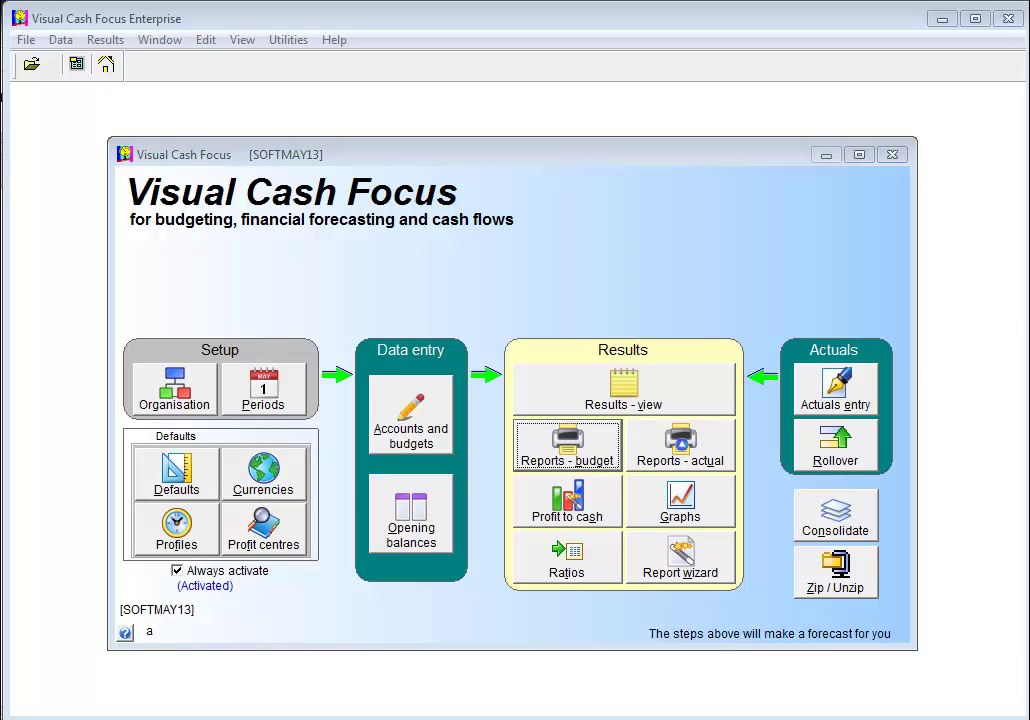
Show Training - # Participants per-period budgets for 02 Training Course and open the linked softmay13 workbook
click(401, 412)
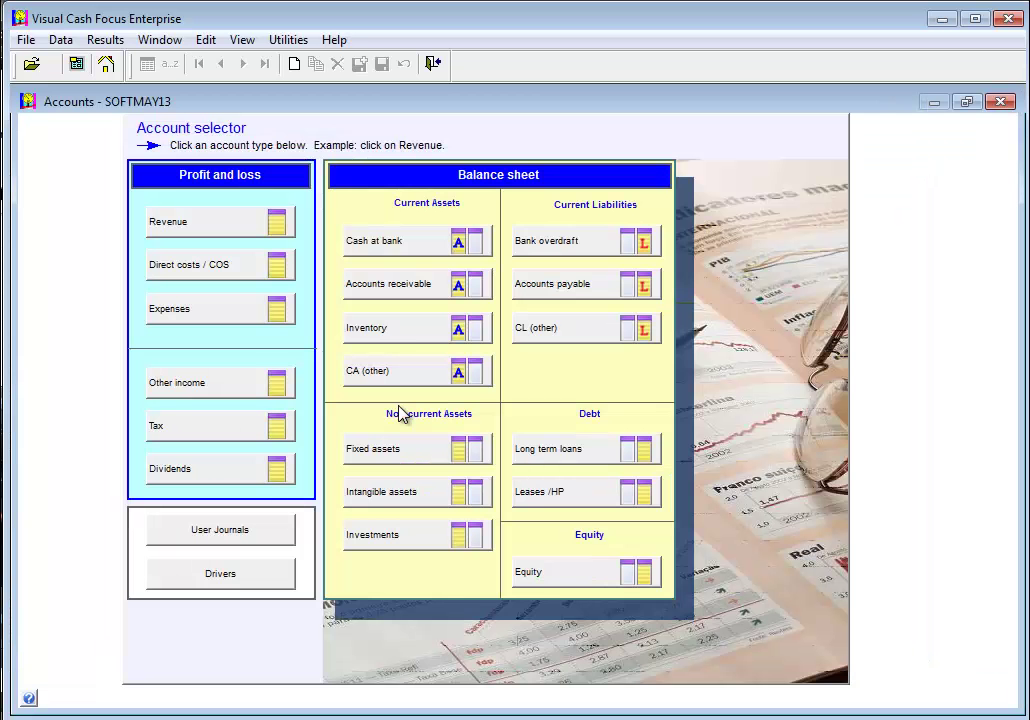
click(215, 577)
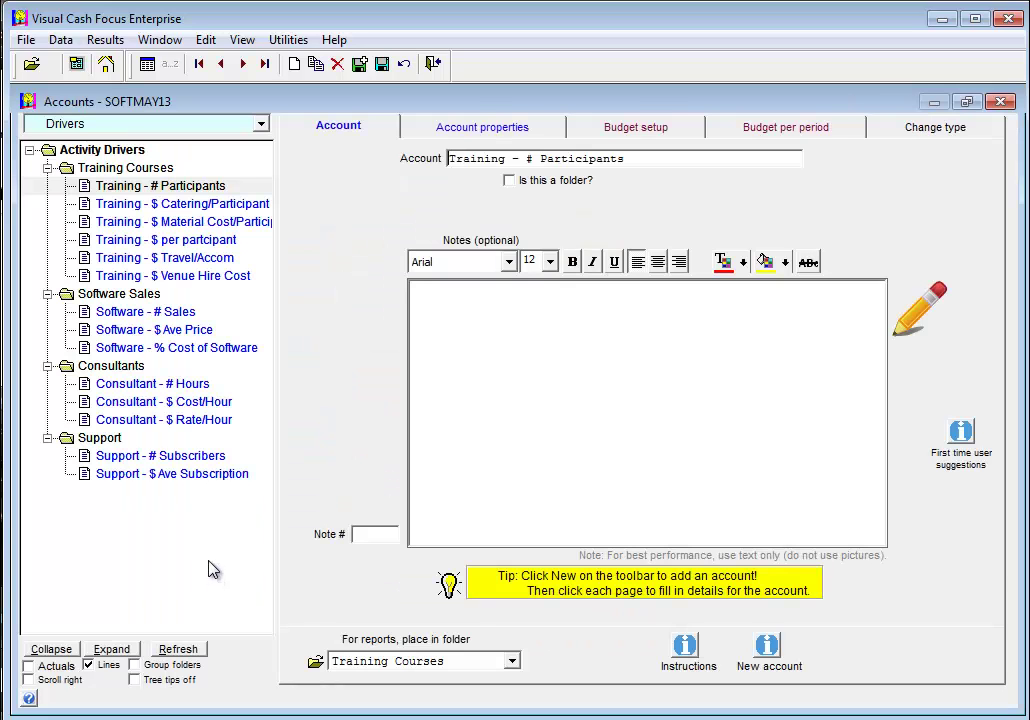
click(765, 132)
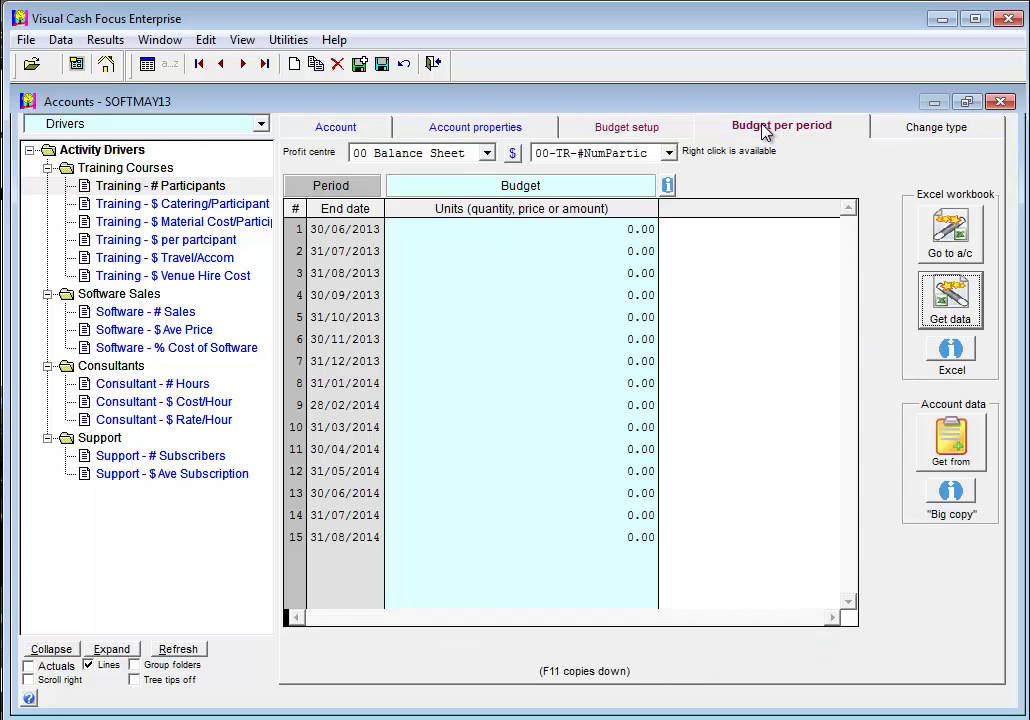
click(938, 280)
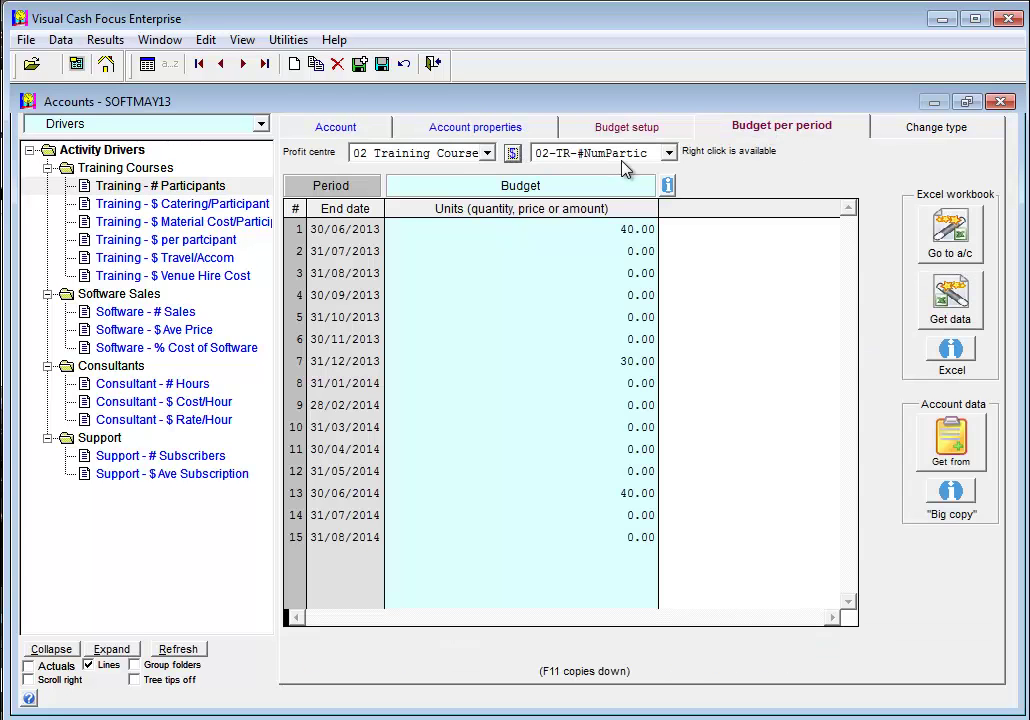
click(950, 232)
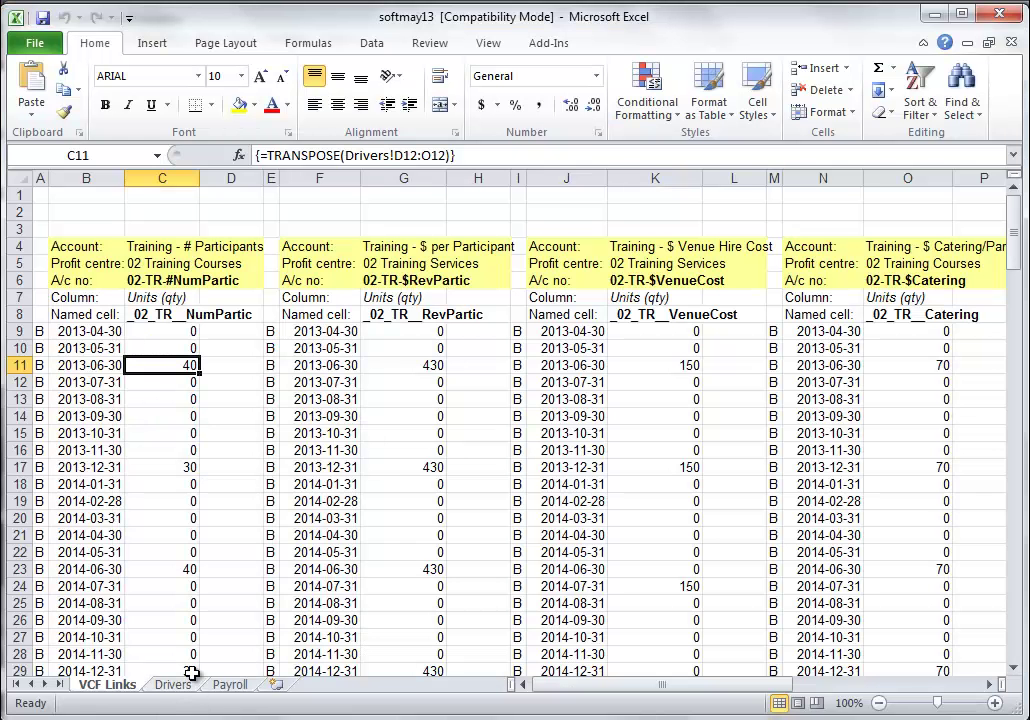
On the Drivers sheet, set December 2013 training participants in L12 to 50
click(173, 686)
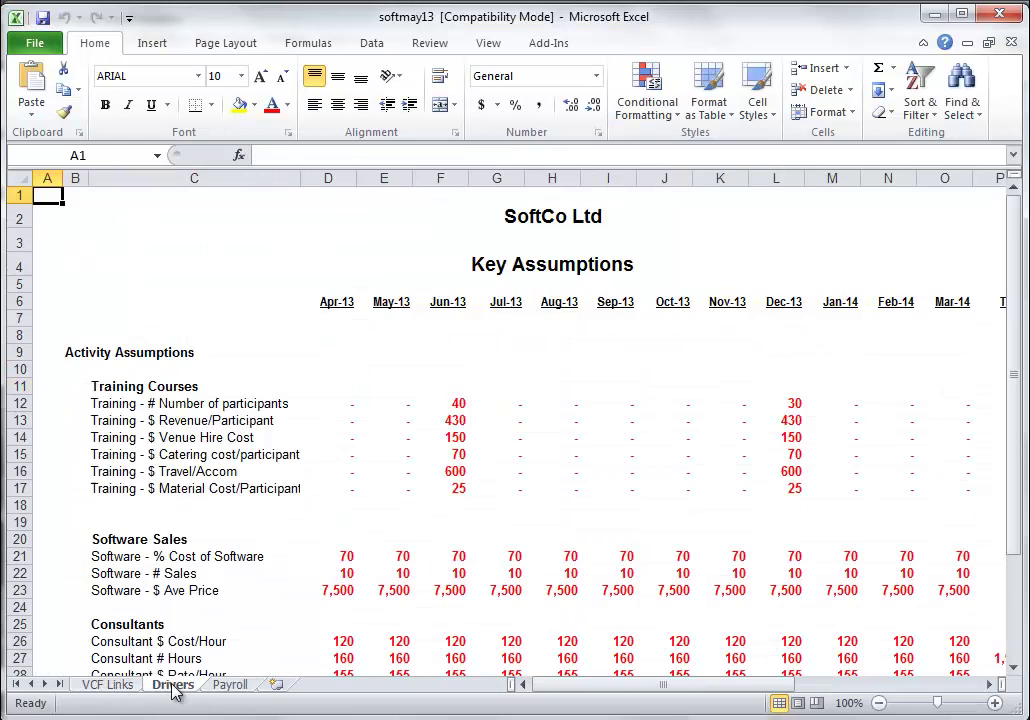
click(460, 401)
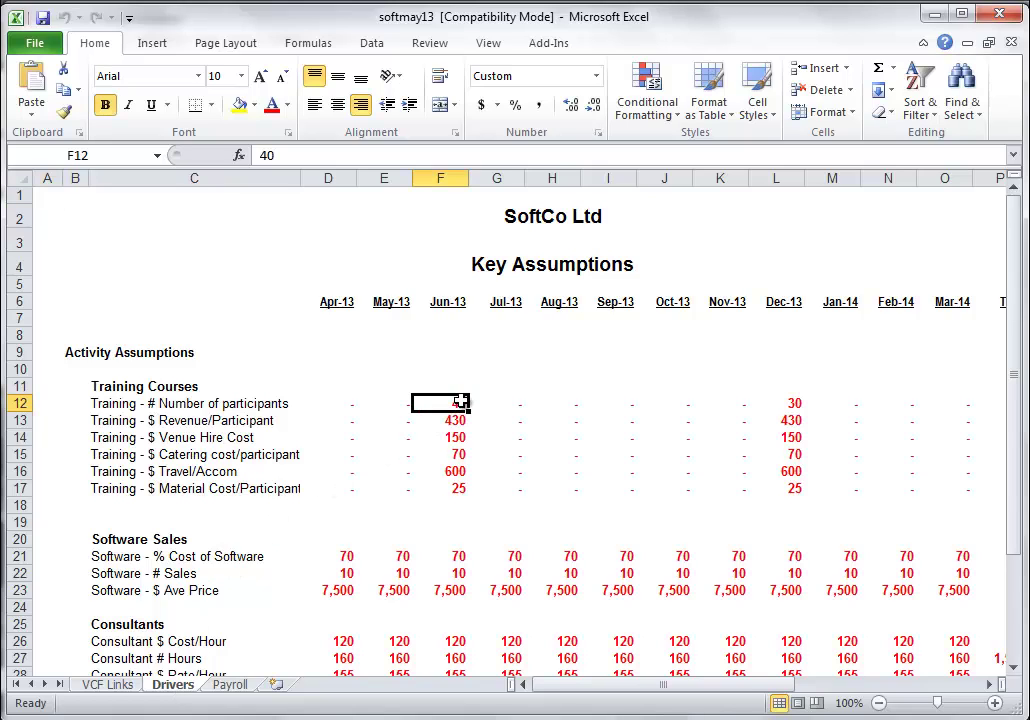
click(790, 401)
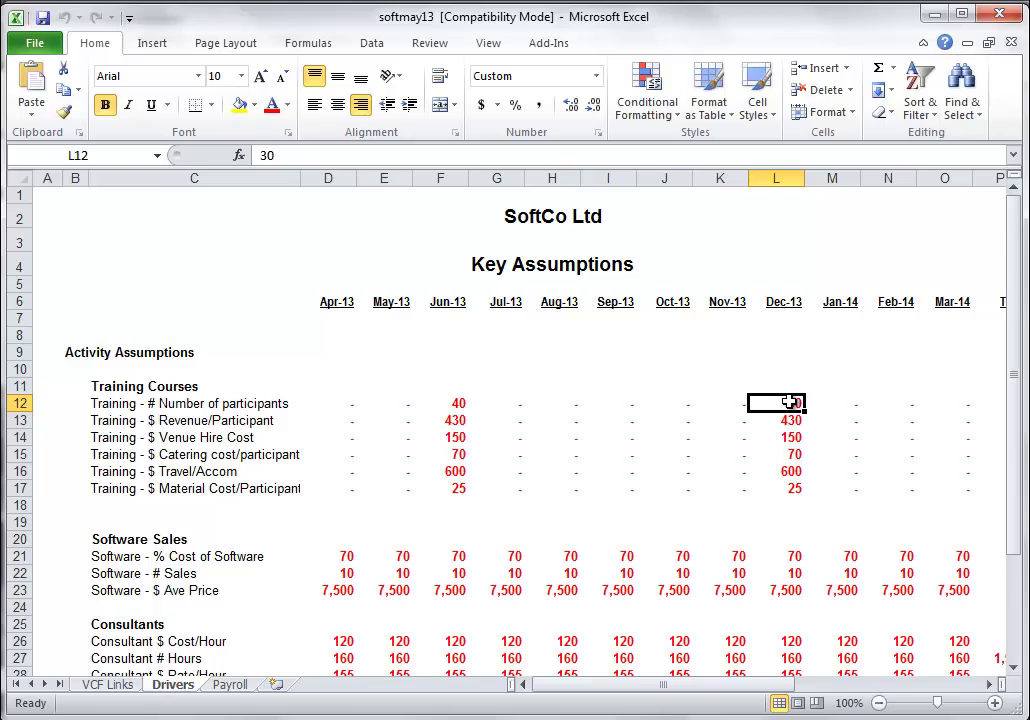
text(50)
key(Return)
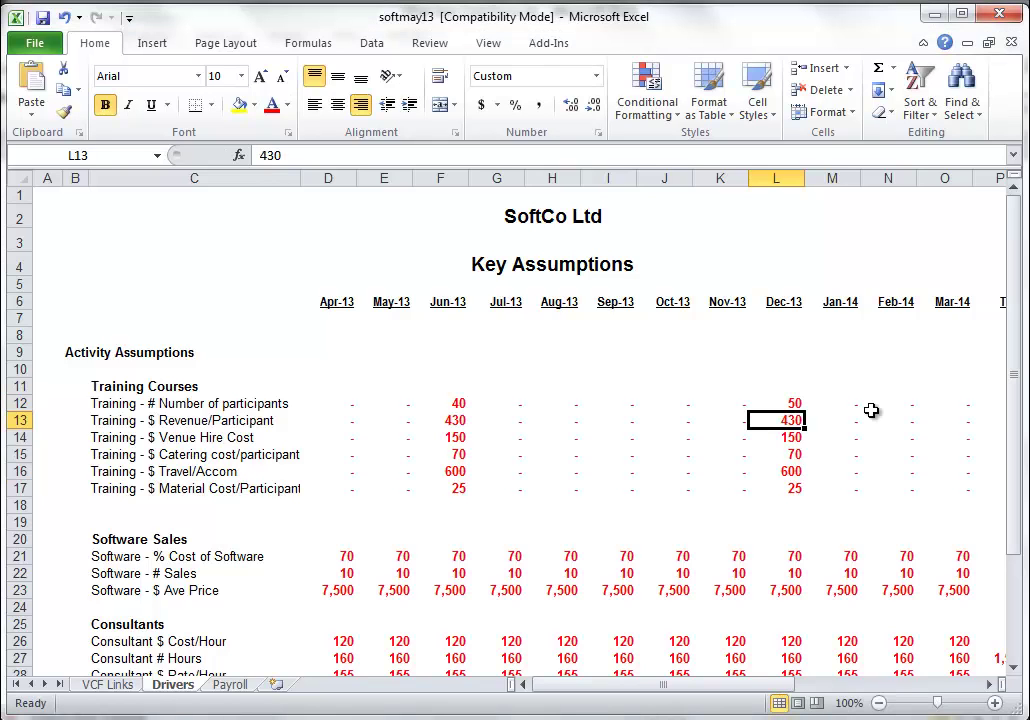
Save and close the workbook, then pull the 50 December participants into Visual Cash Focus
click(1000, 12)
click(431, 400)
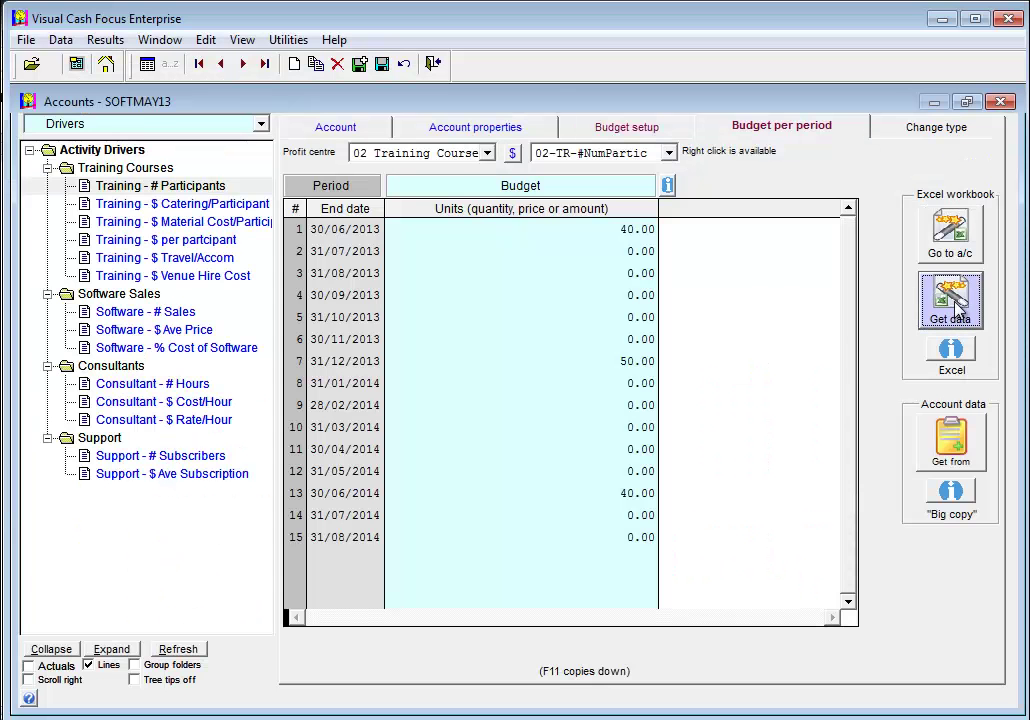
click(603, 368)
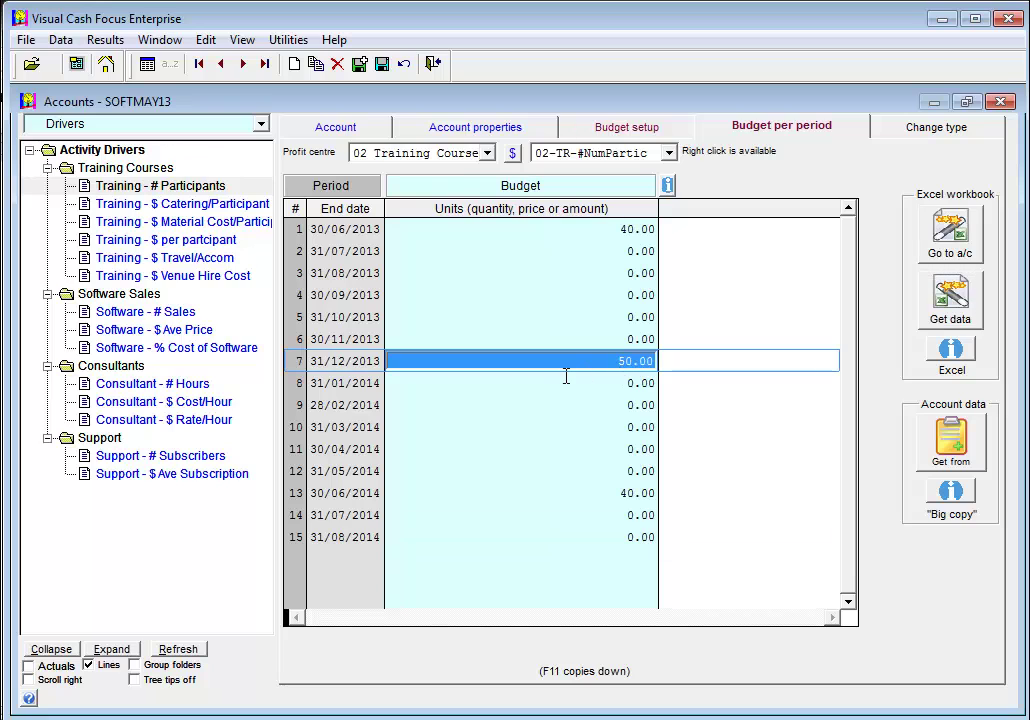
Review the Software Sales revenue budget setup and its Software - # Sales driver
click(932, 128)
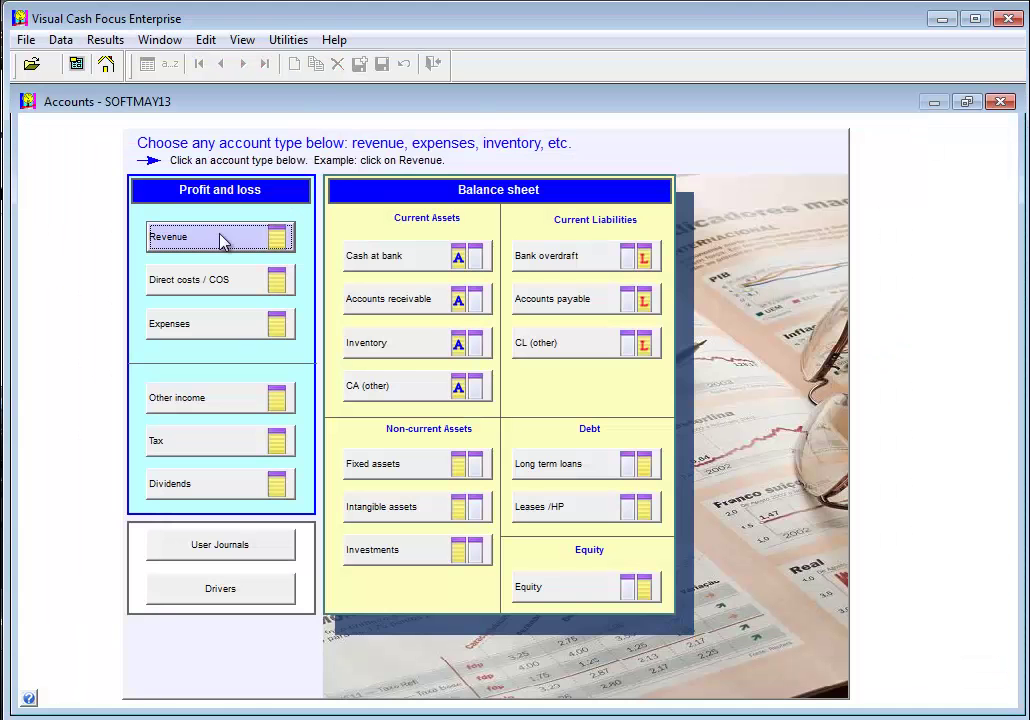
click(222, 242)
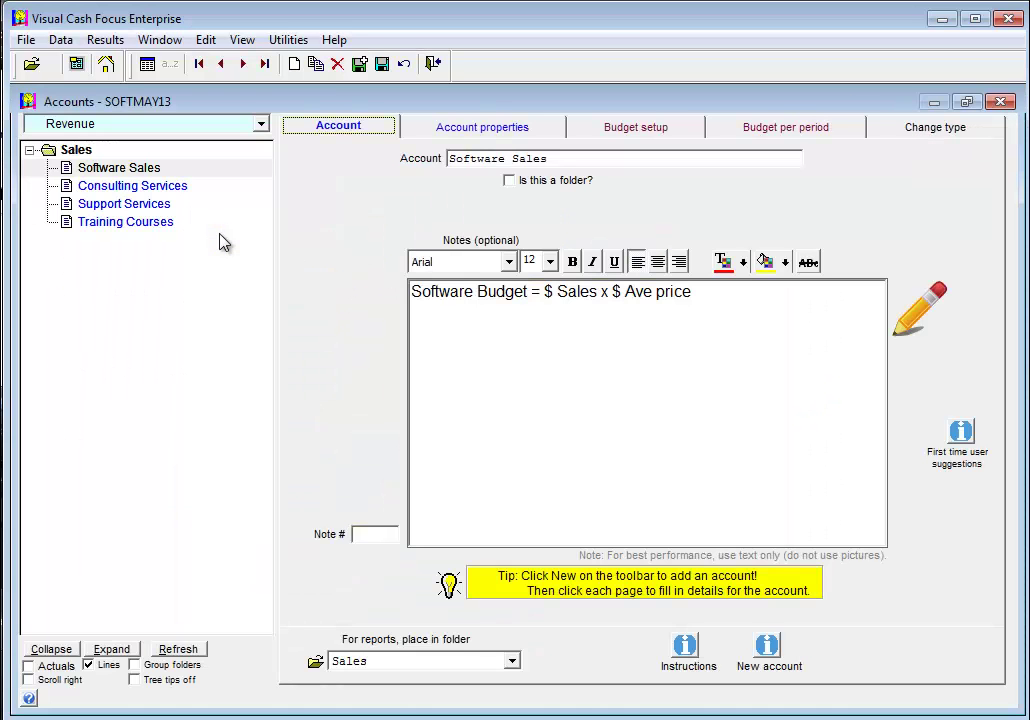
click(495, 129)
click(605, 128)
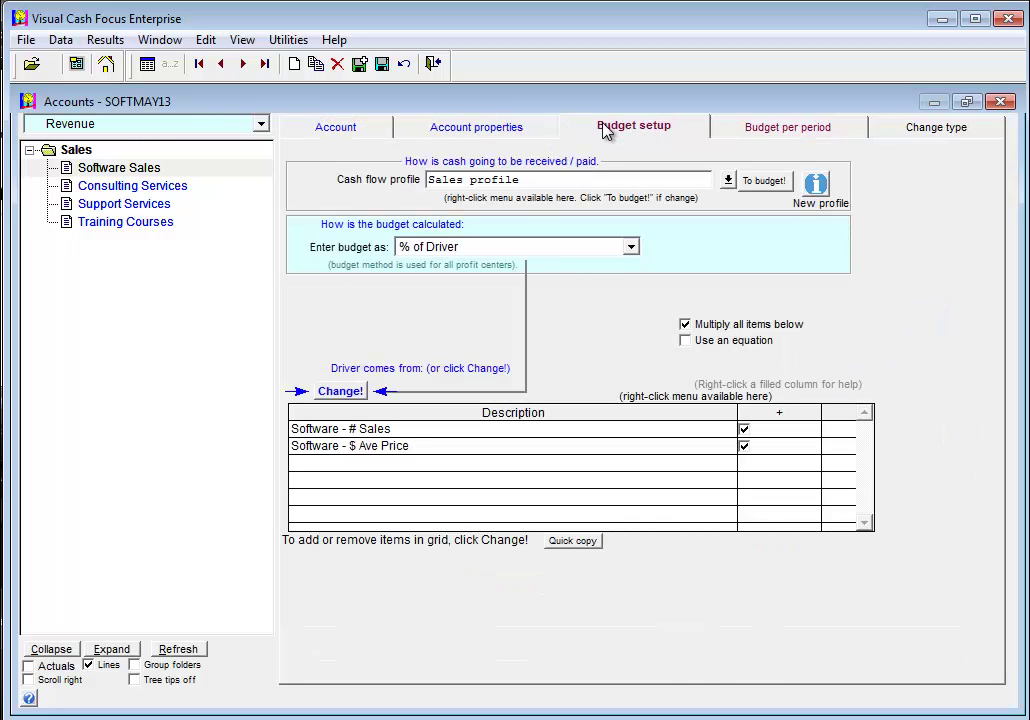
click(458, 430)
key(Tab)
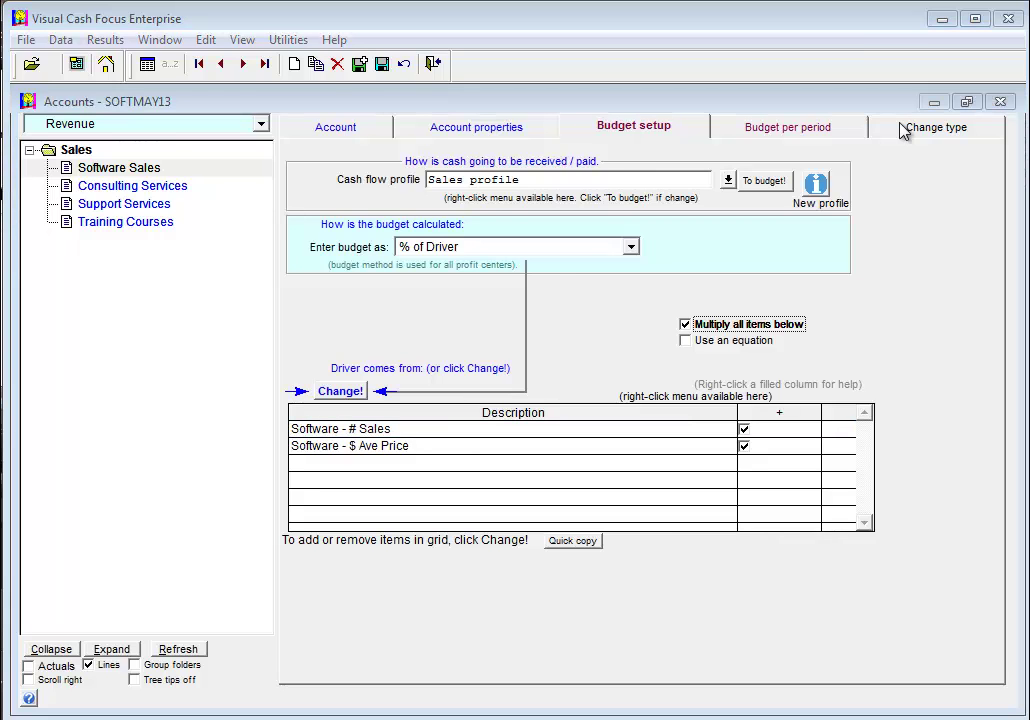
View the Cost of Training Courses equation with account descriptions, accepting it unchanged
click(903, 131)
click(241, 287)
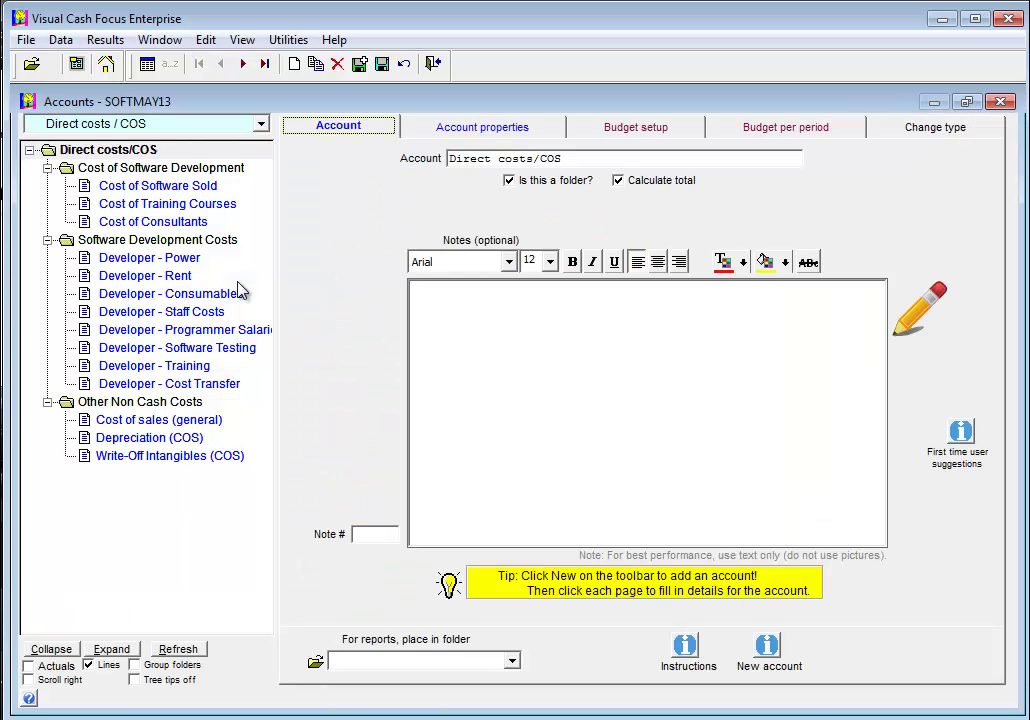
click(210, 204)
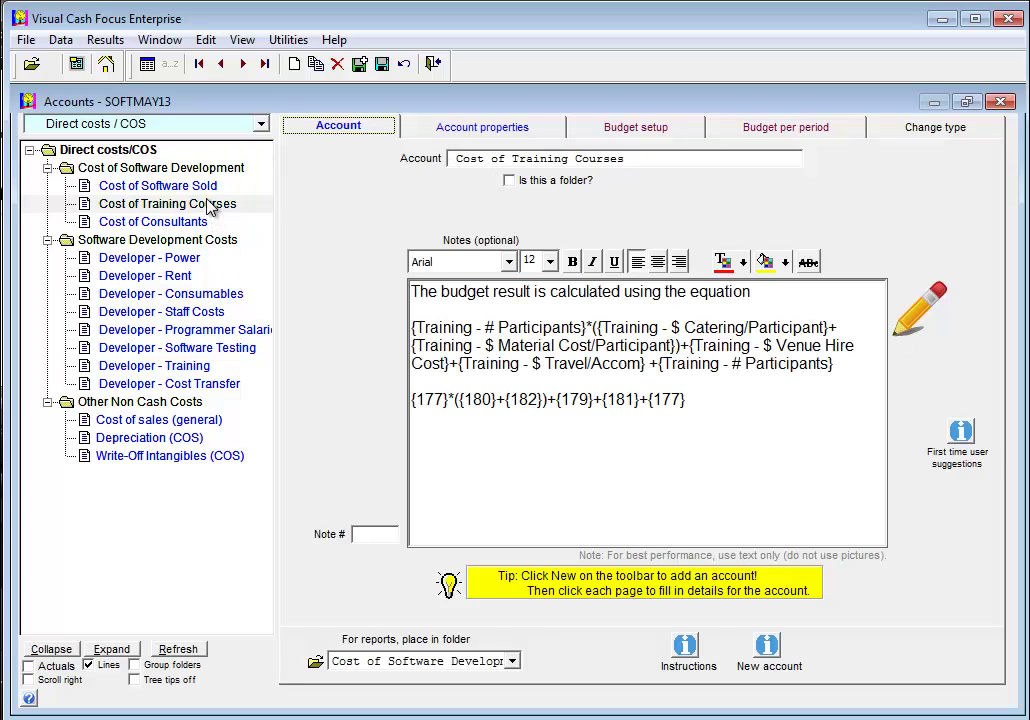
click(592, 134)
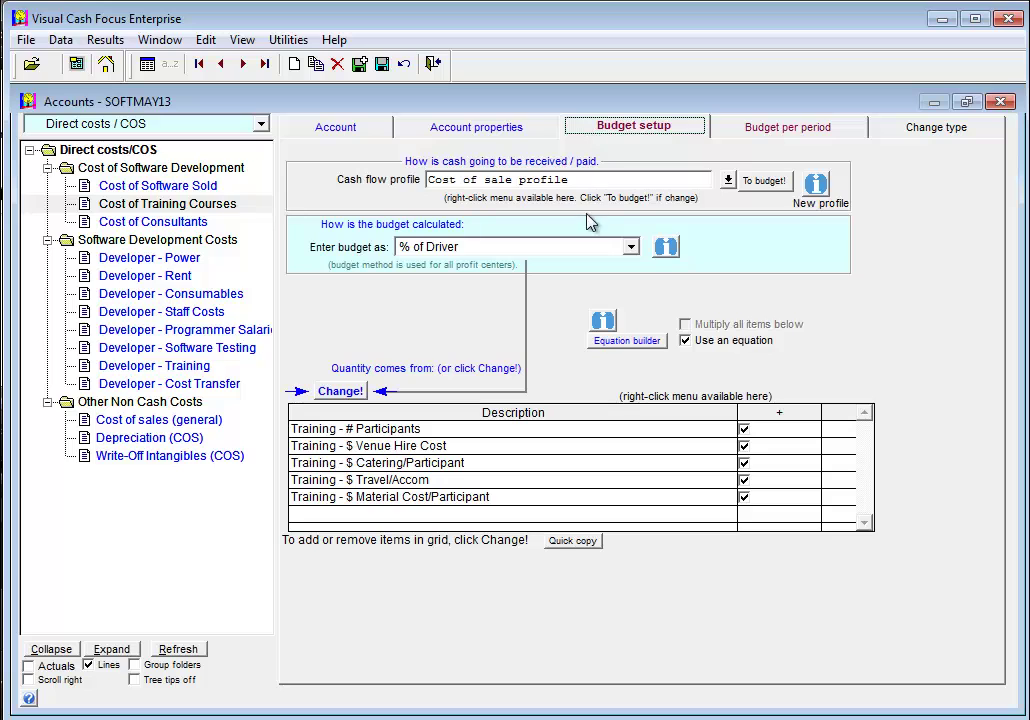
click(627, 340)
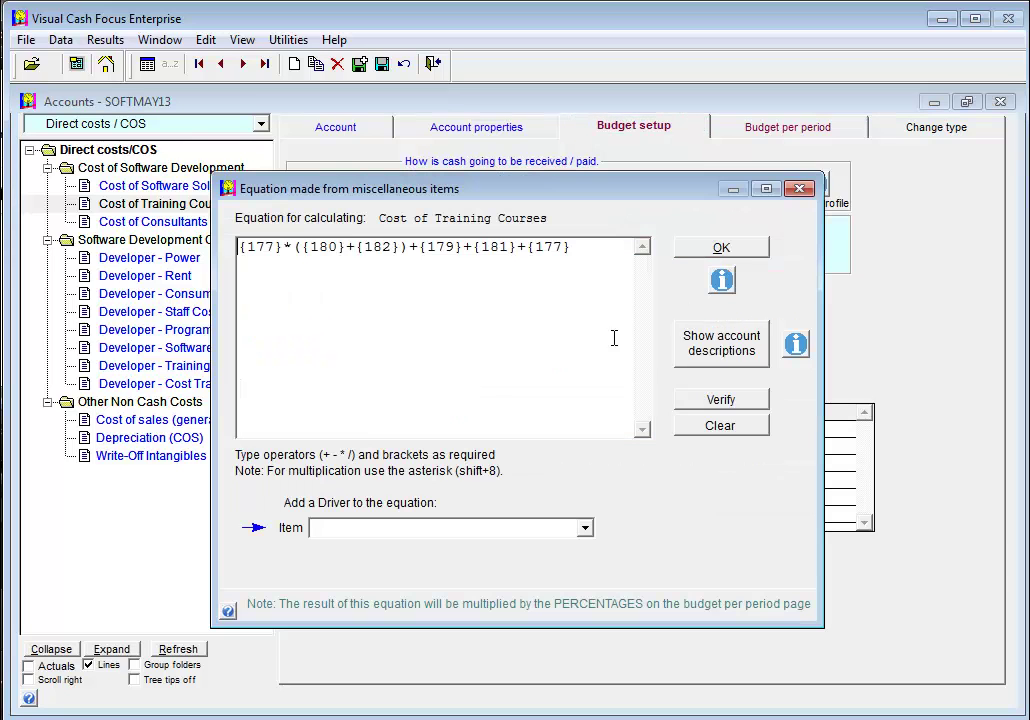
click(697, 355)
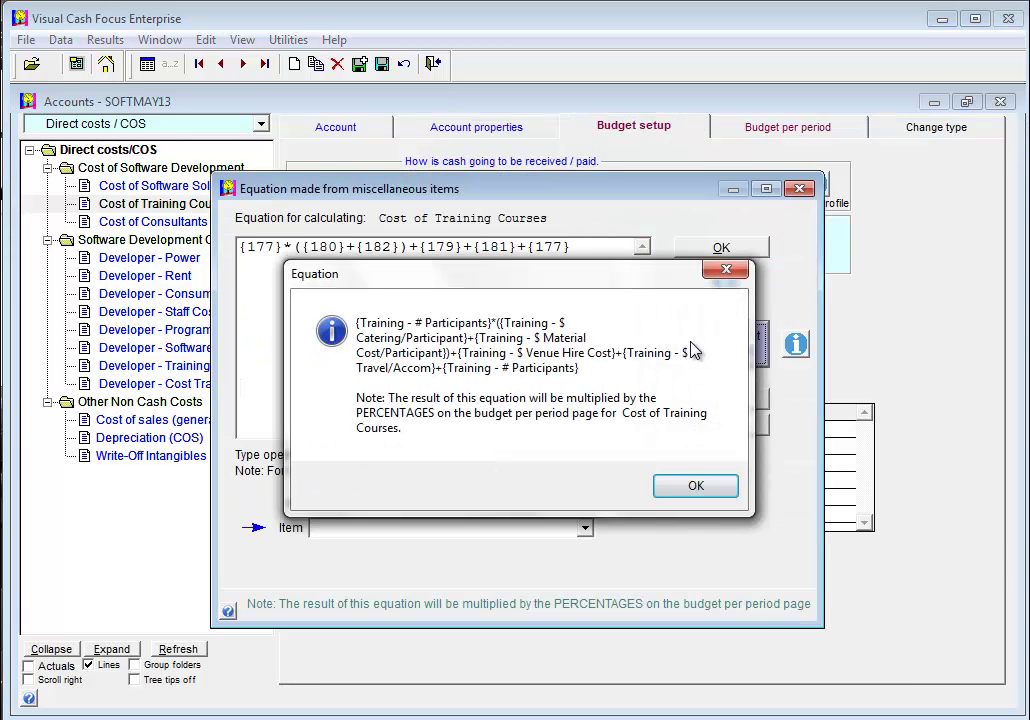
click(711, 490)
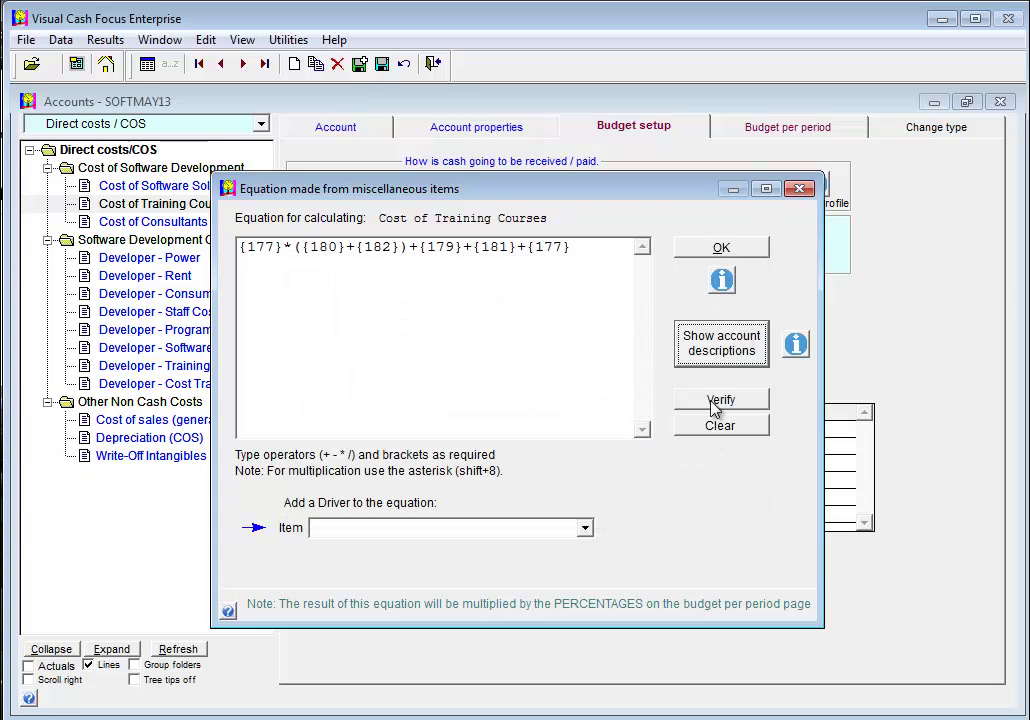
click(717, 249)
Check the per-period driver percentages for Cost of Training Courses, November 2013 and January 2014
click(777, 131)
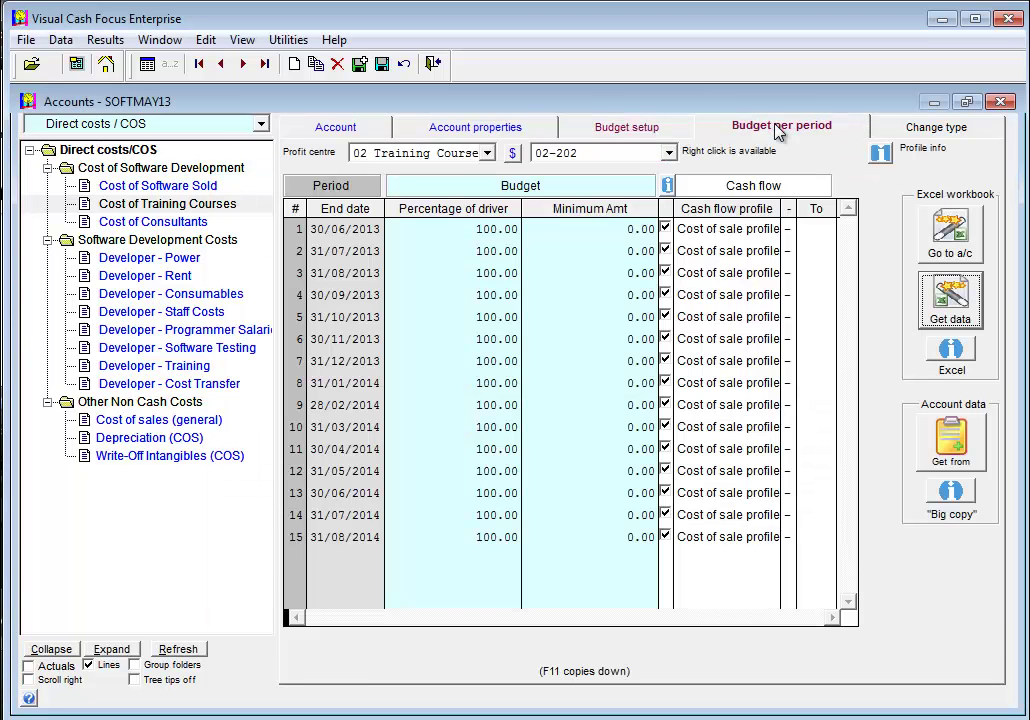
click(490, 339)
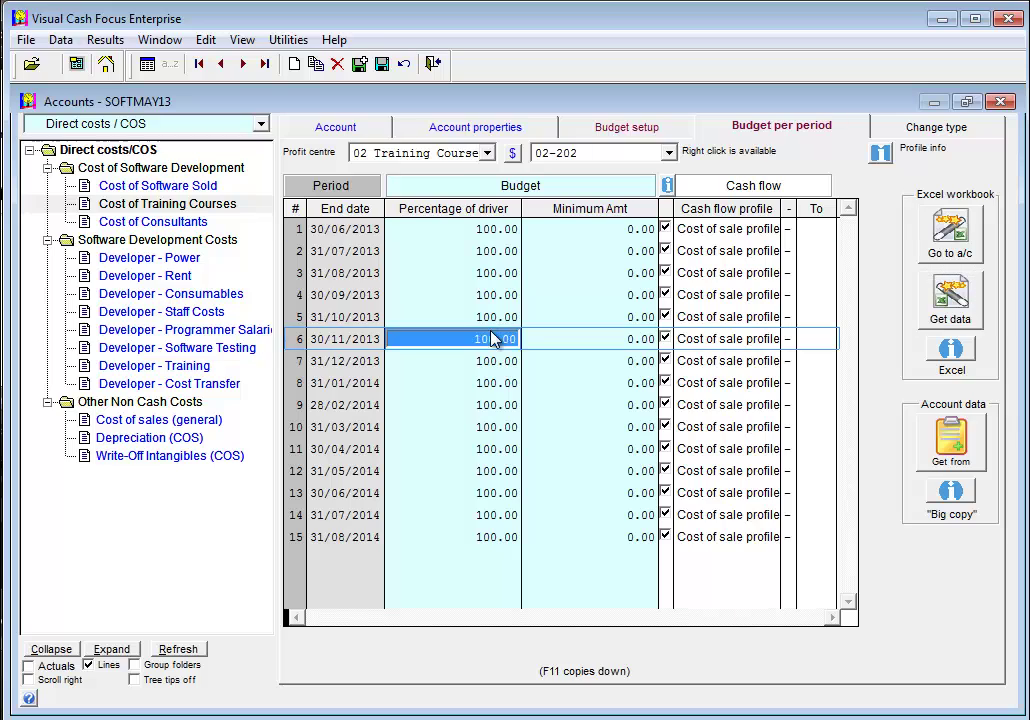
click(477, 388)
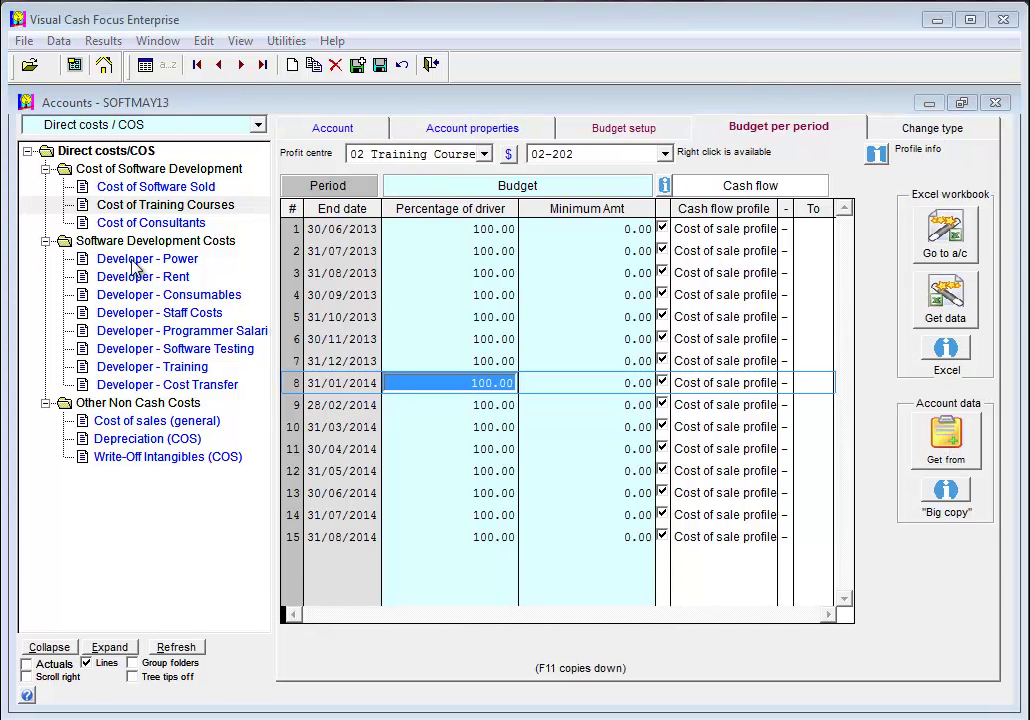
Show Developer - Programmer Salaries' Software profit centre budget, about 15,023 per month
click(140, 259)
click(508, 153)
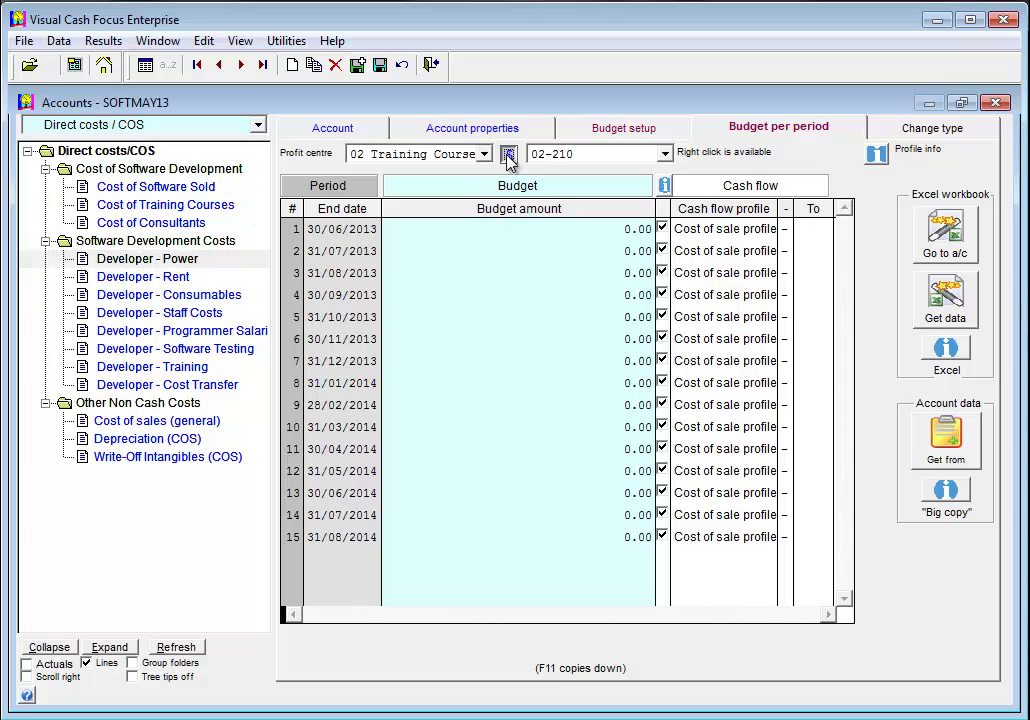
click(552, 441)
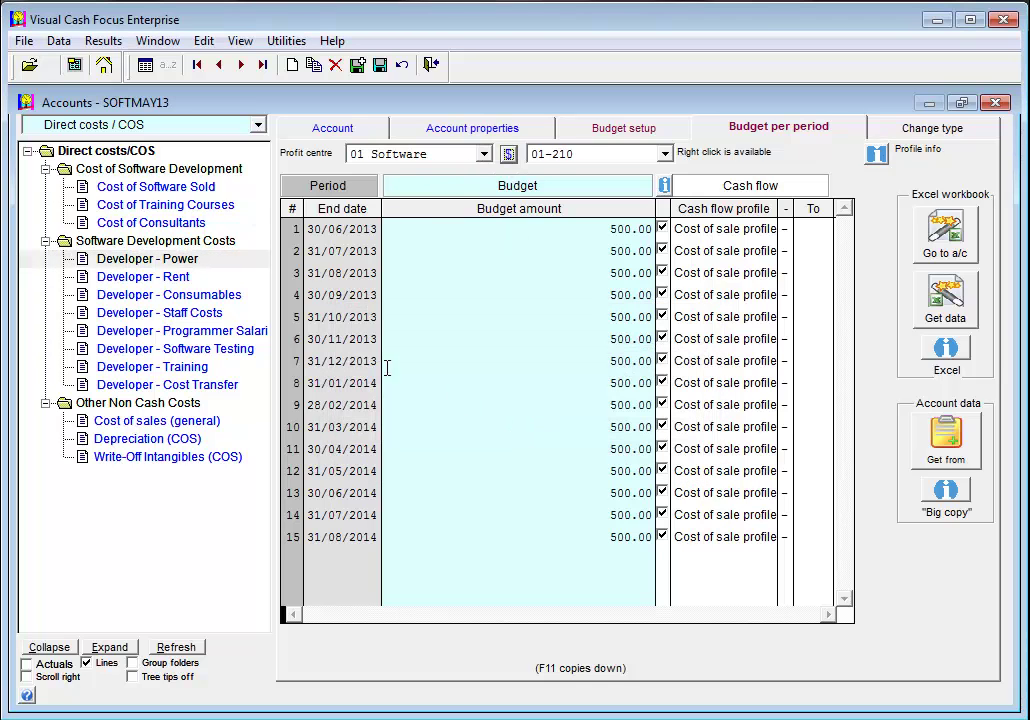
click(175, 292)
click(176, 313)
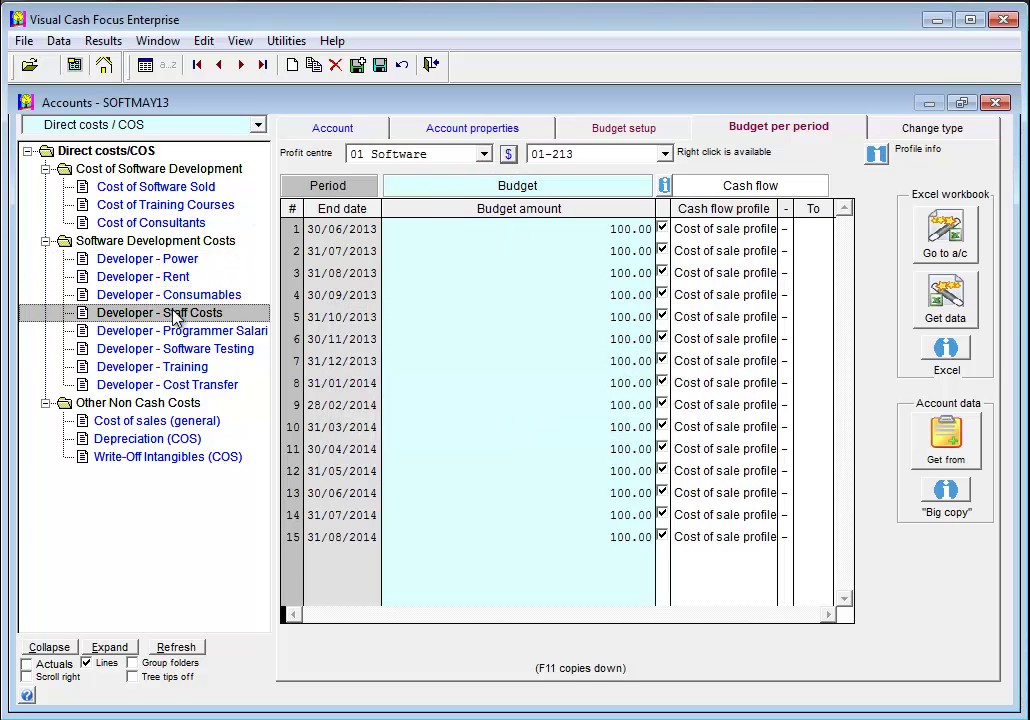
click(175, 331)
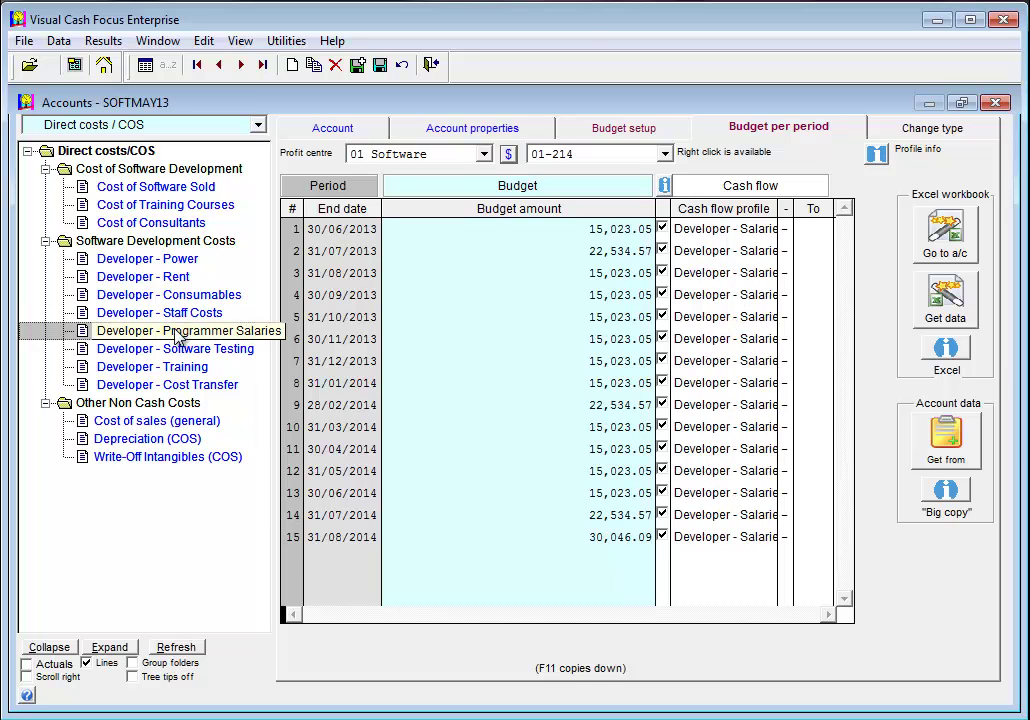
Change the second programmer's gross salary in B13 on the Payroll sheet to 76000
click(944, 244)
key(Right)
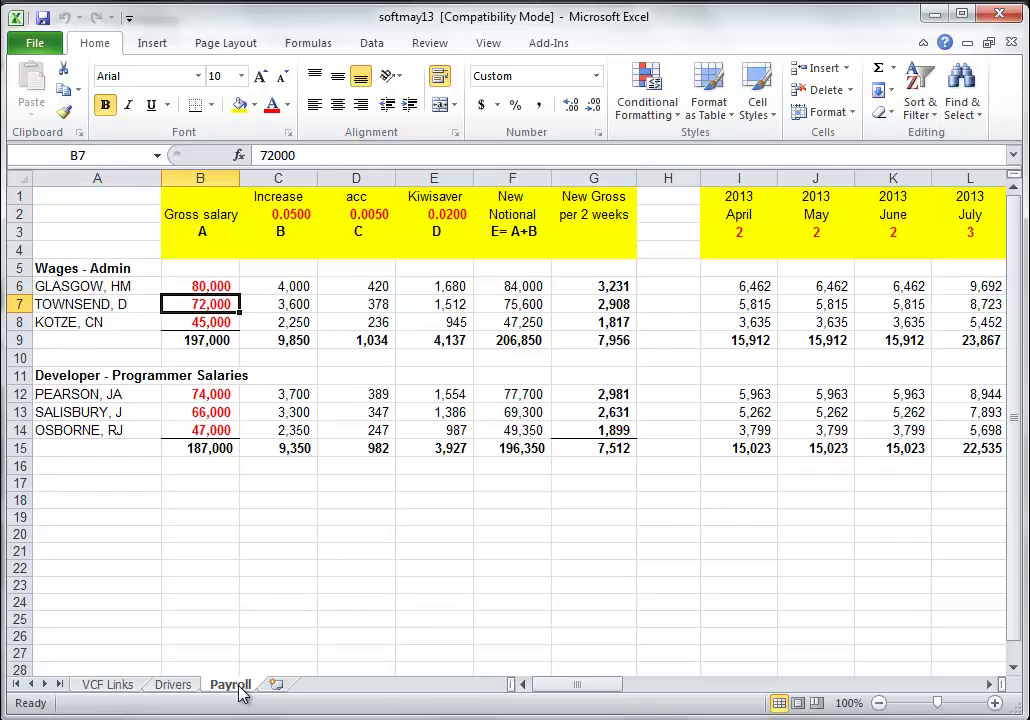
key(Down)
key(Down)
key(Down)
key(Down)
key(Down)
key(Down)
text(7)
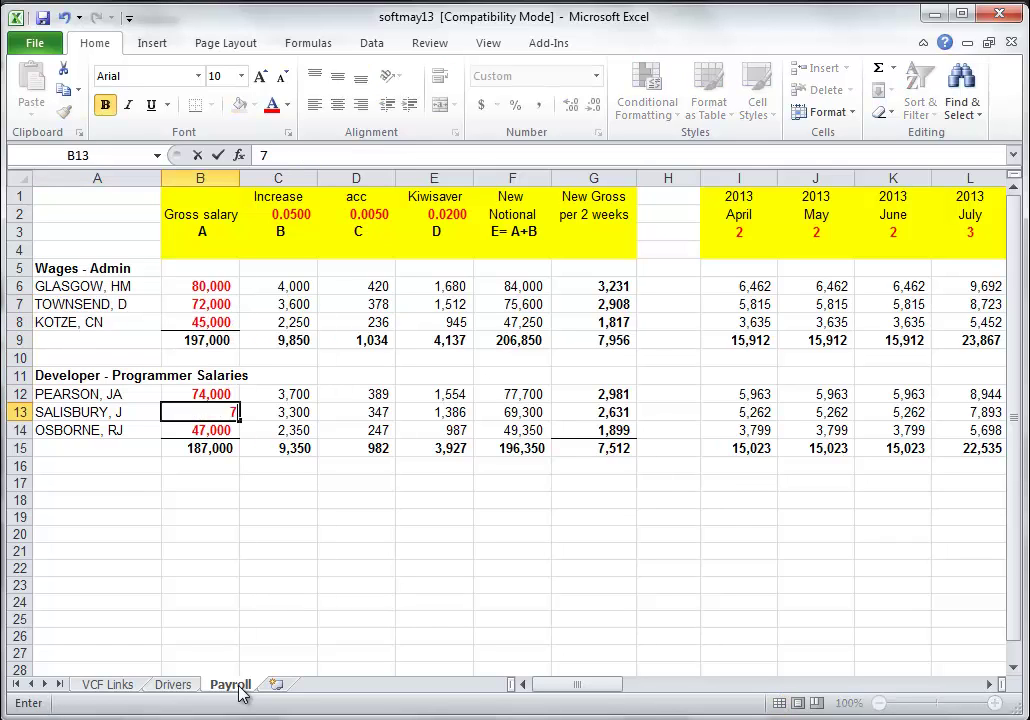
text(6000)
key(Return)
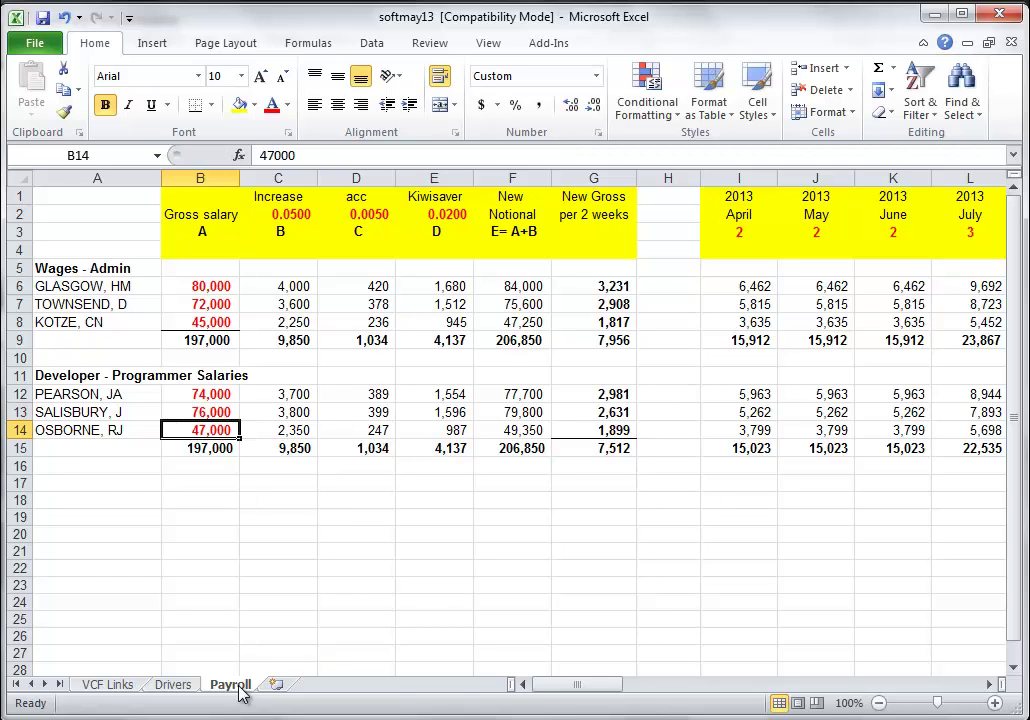
Save and close the payroll workbook and pull the updated salaries into the budget
click(1000, 14)
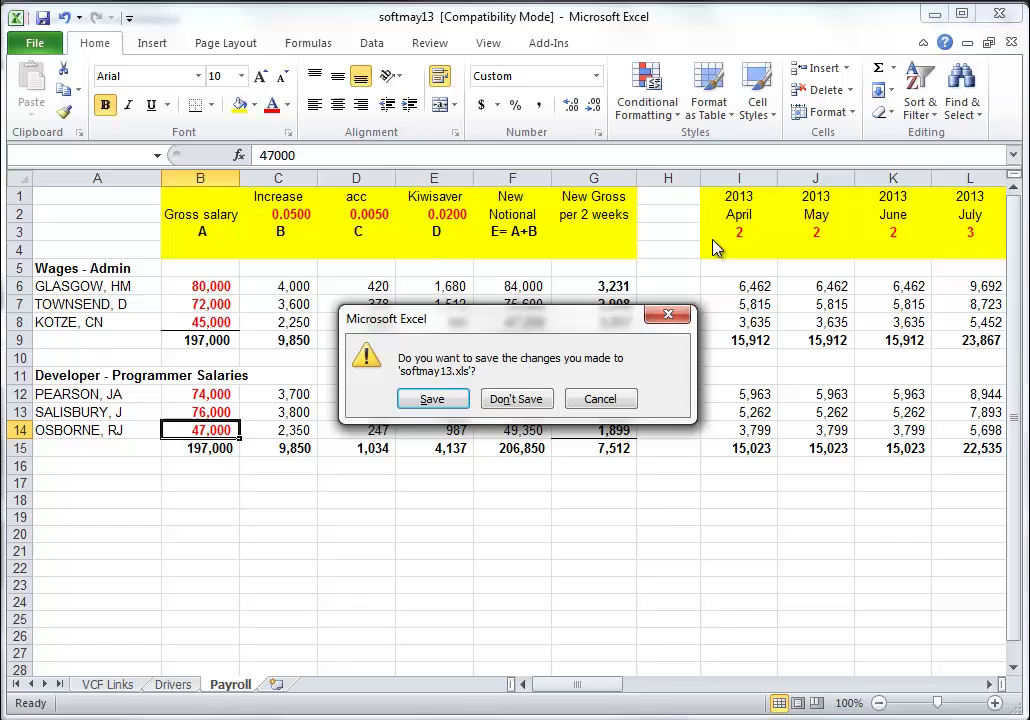
click(428, 398)
click(952, 303)
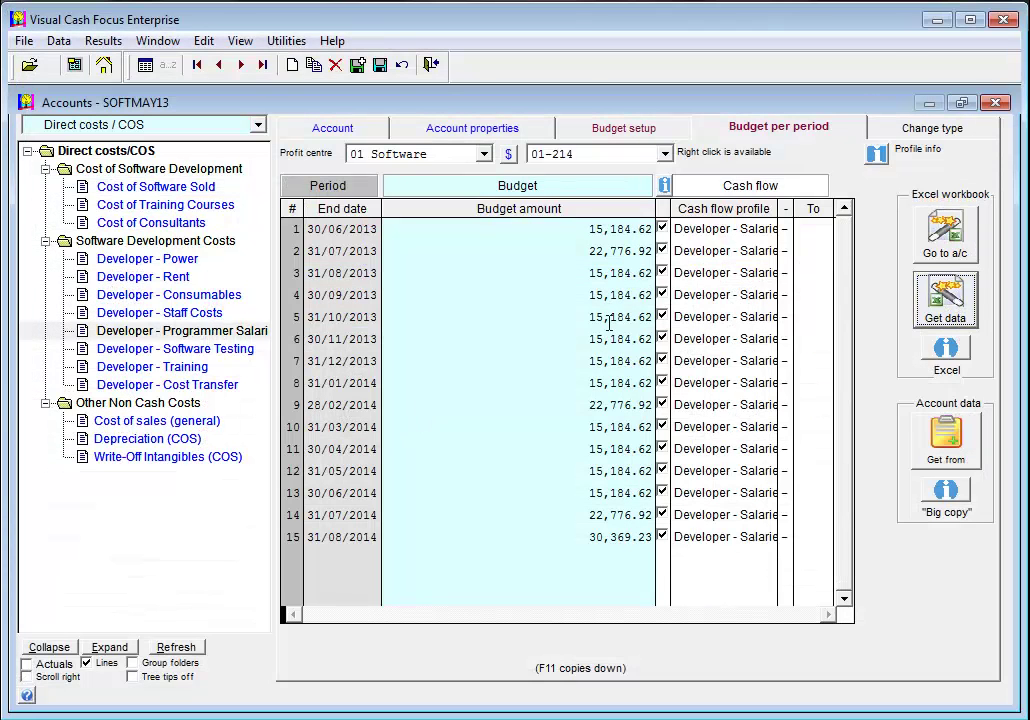
Review Developer - Cost Transfer's budget setup, then show Cost of Software Sold's per-period budget
click(165, 388)
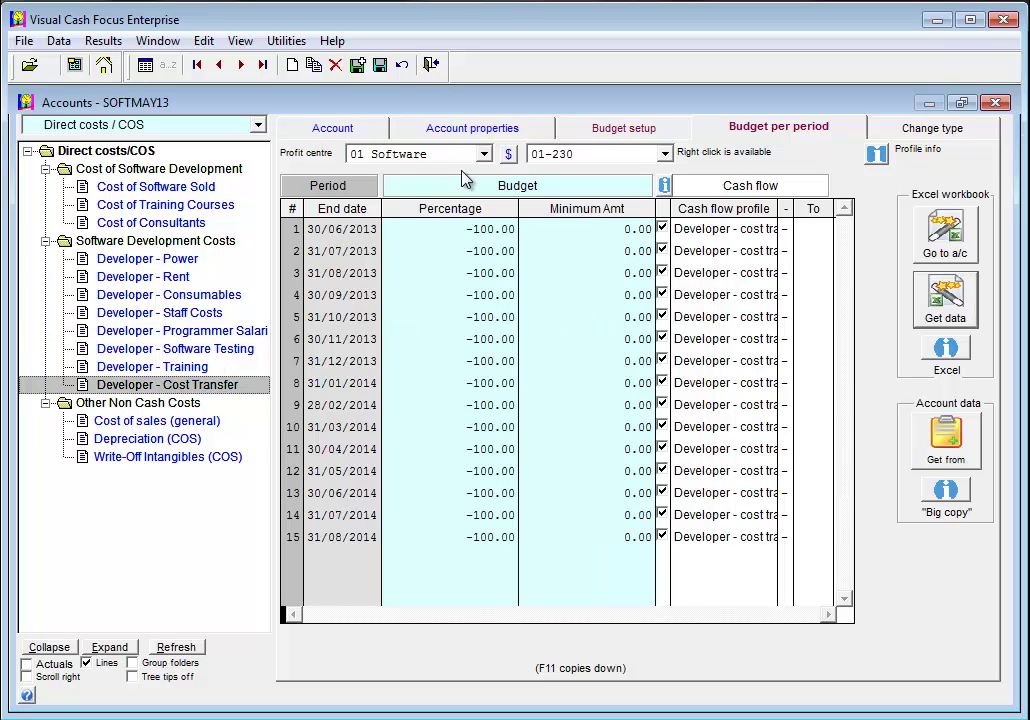
click(622, 128)
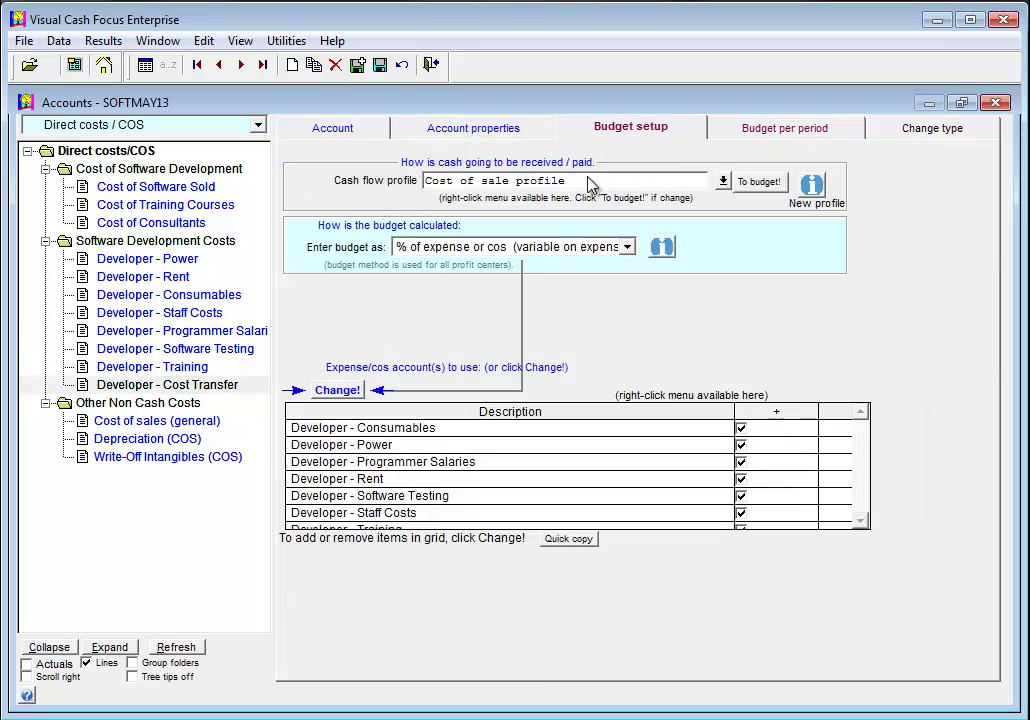
click(860, 521)
click(860, 521)
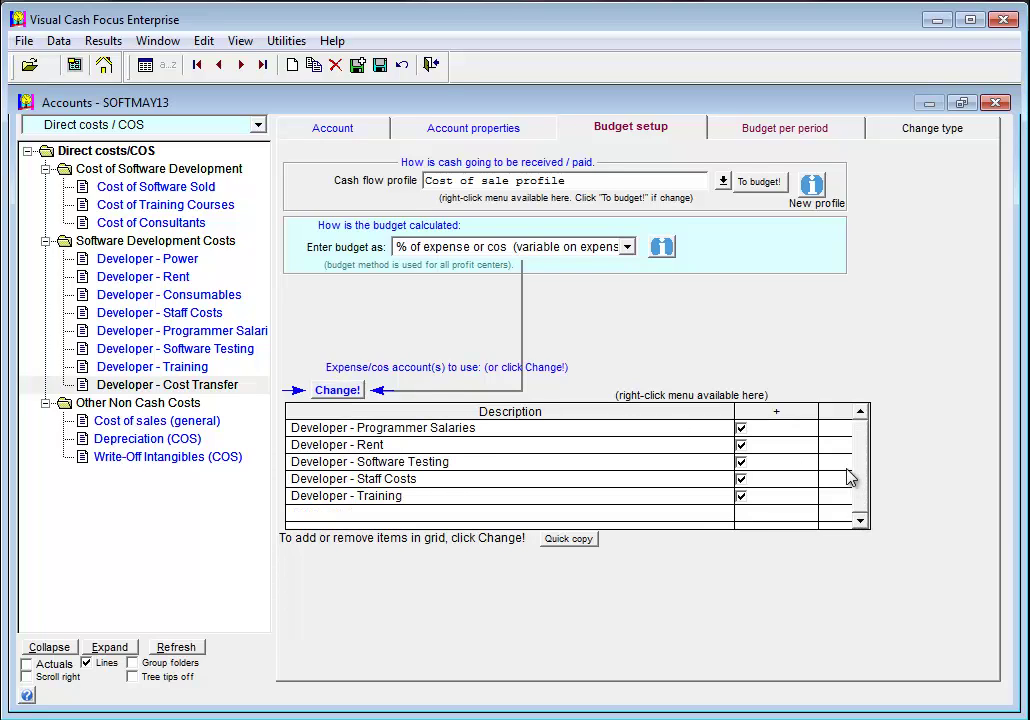
click(861, 412)
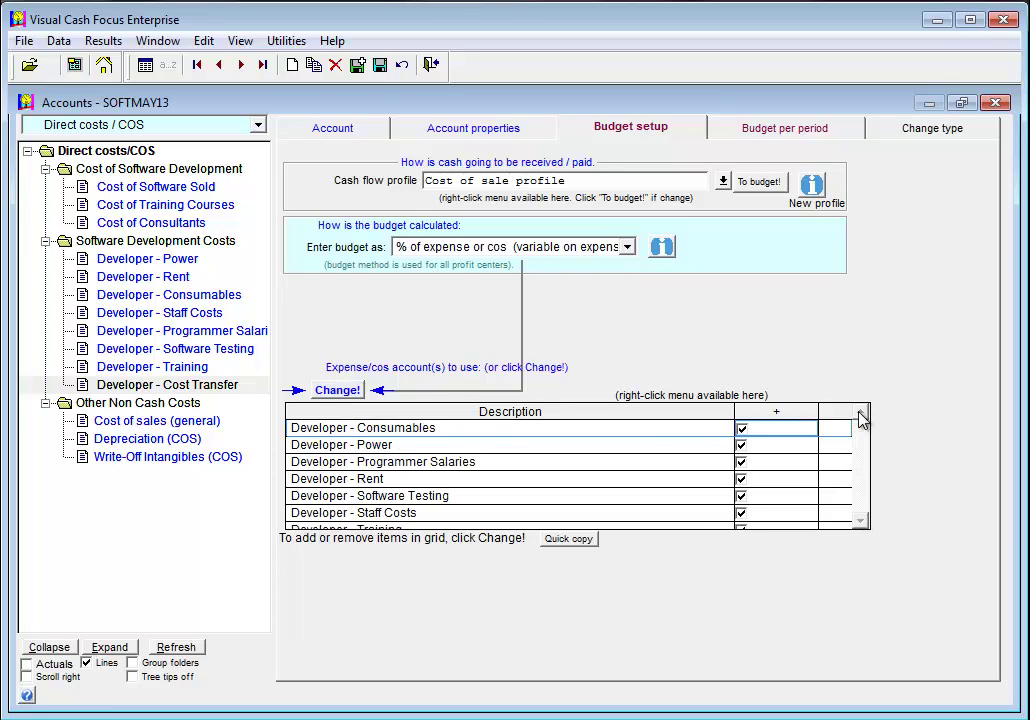
click(800, 128)
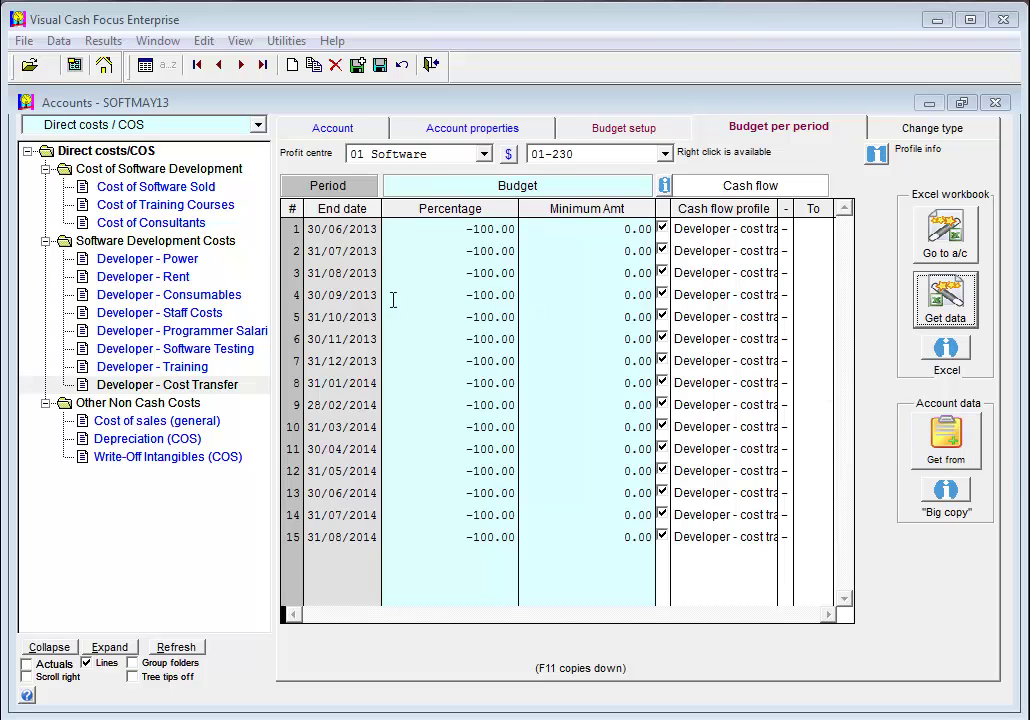
click(157, 188)
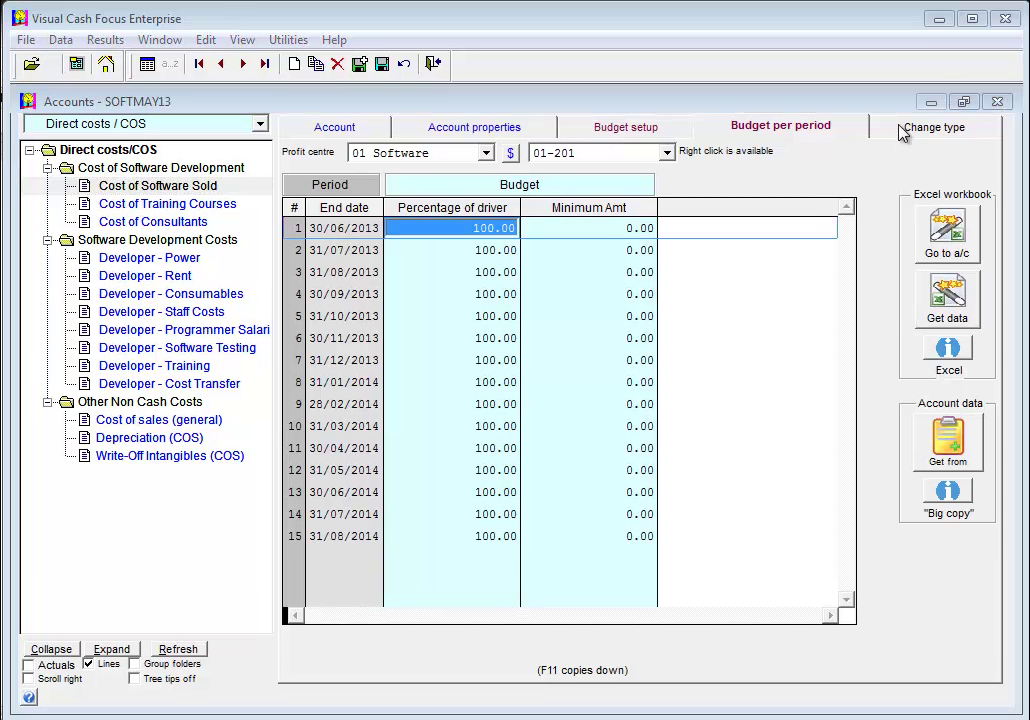
Show the Insurance expense budget by period for 05 Admin and select its cash flow profile
click(880, 128)
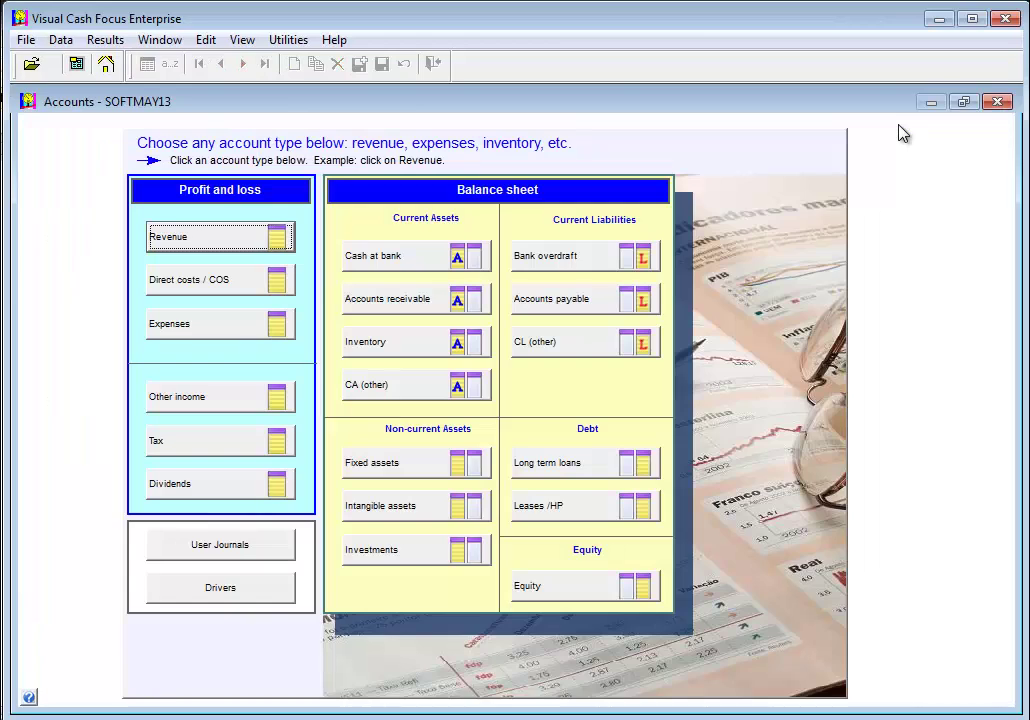
click(270, 323)
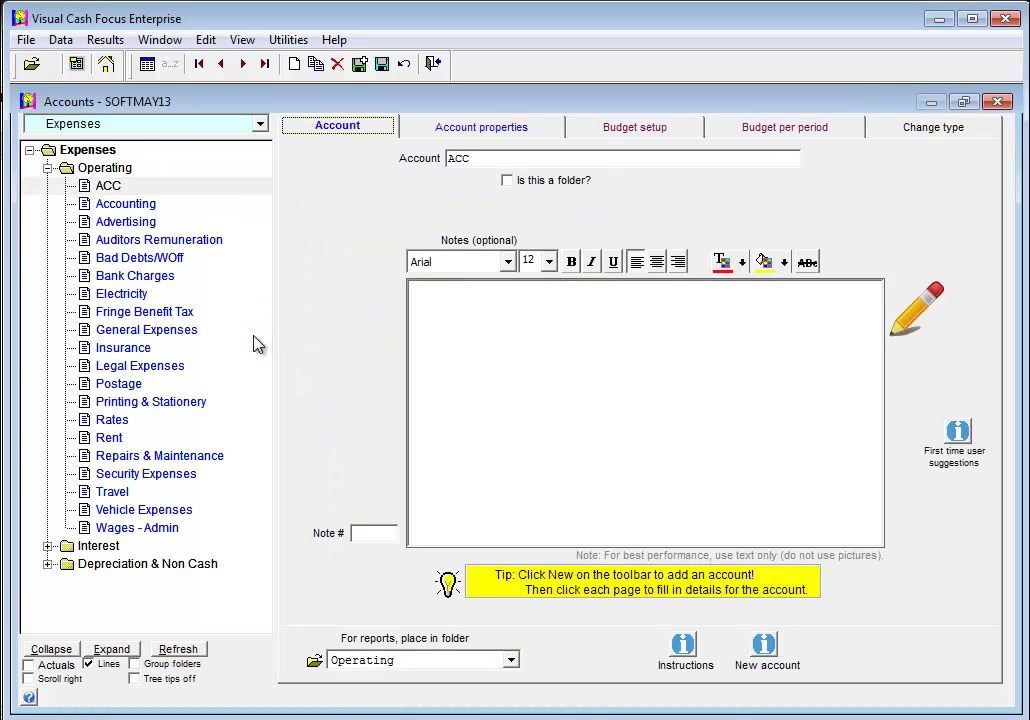
click(131, 355)
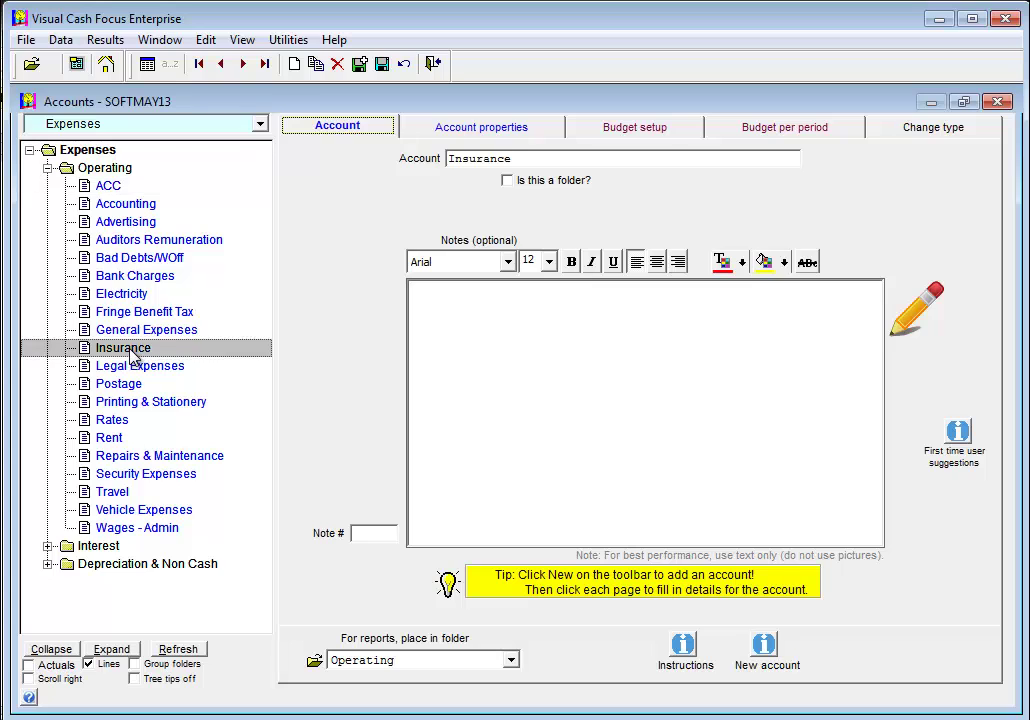
click(748, 124)
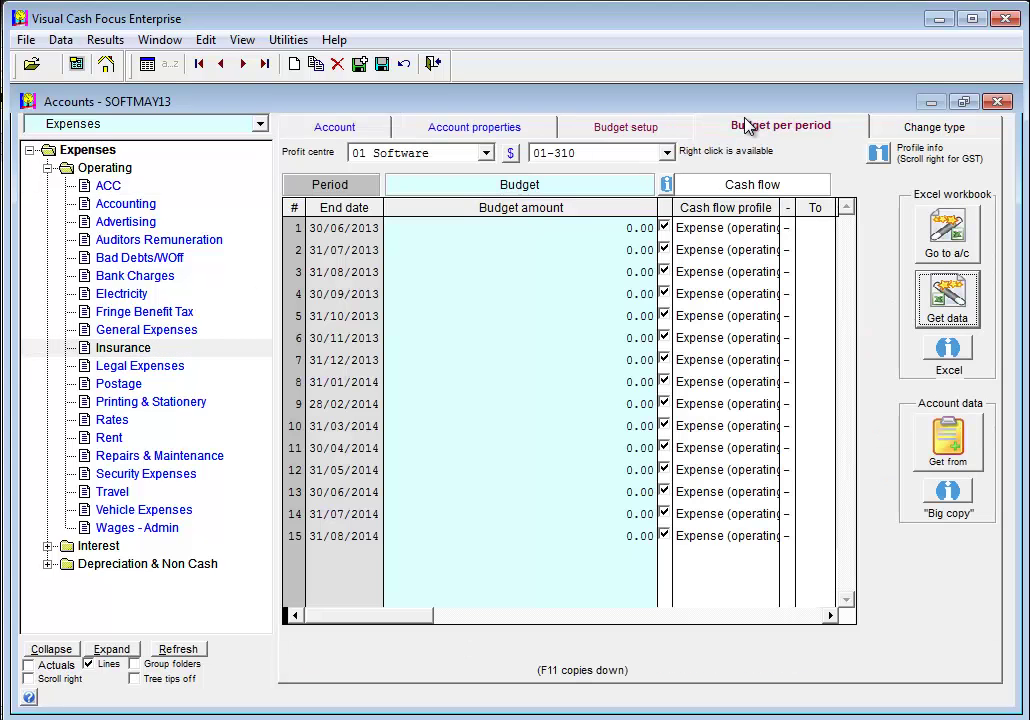
click(510, 154)
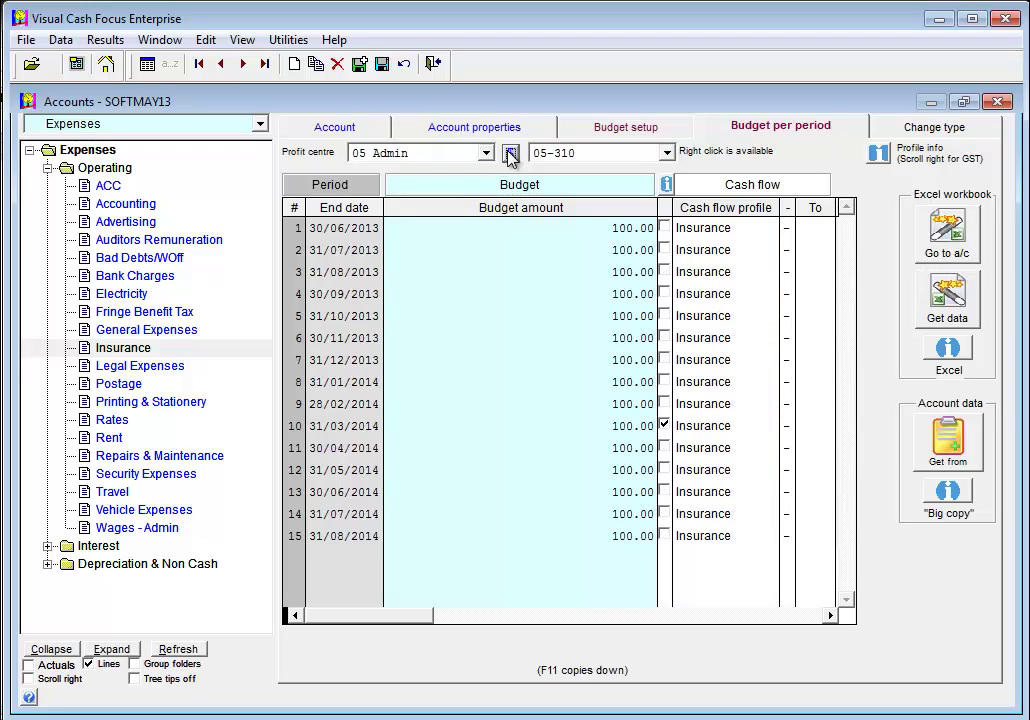
click(690, 267)
Switch the Insurance cash flow profile's payment account from A/P to Prepayments [00-731]
right_click(690, 268)
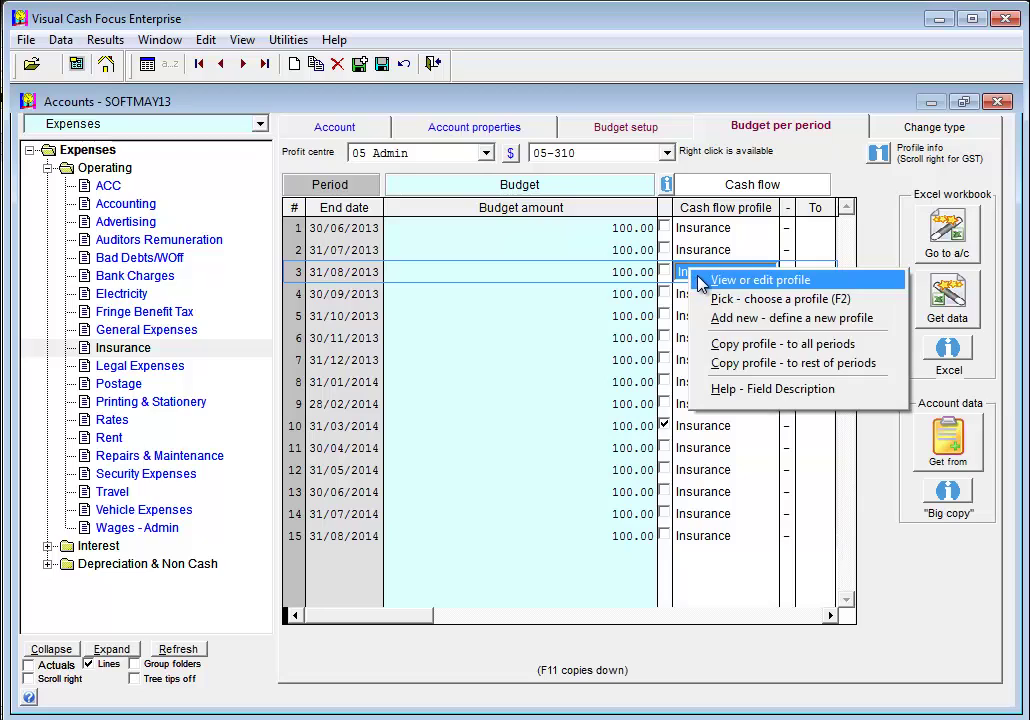
click(700, 280)
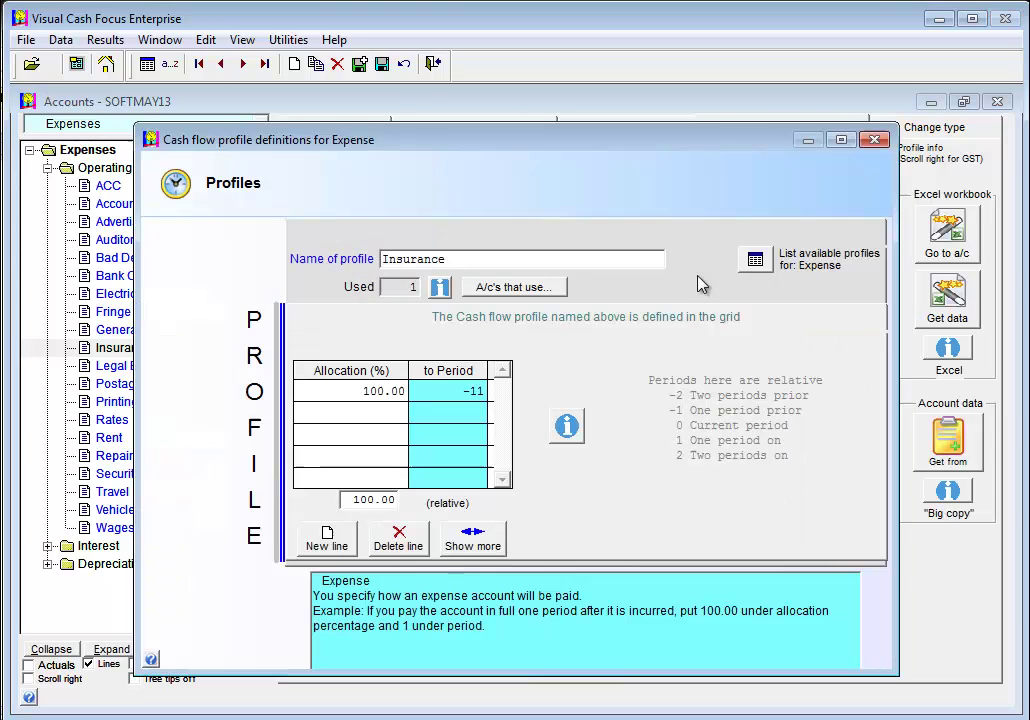
click(482, 541)
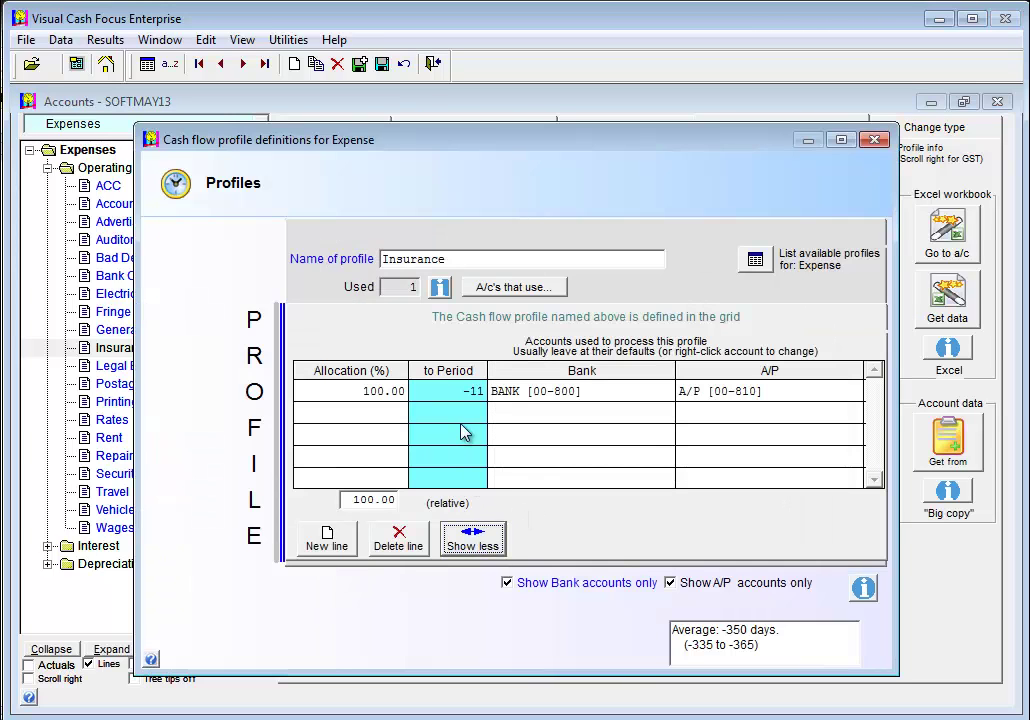
click(448, 391)
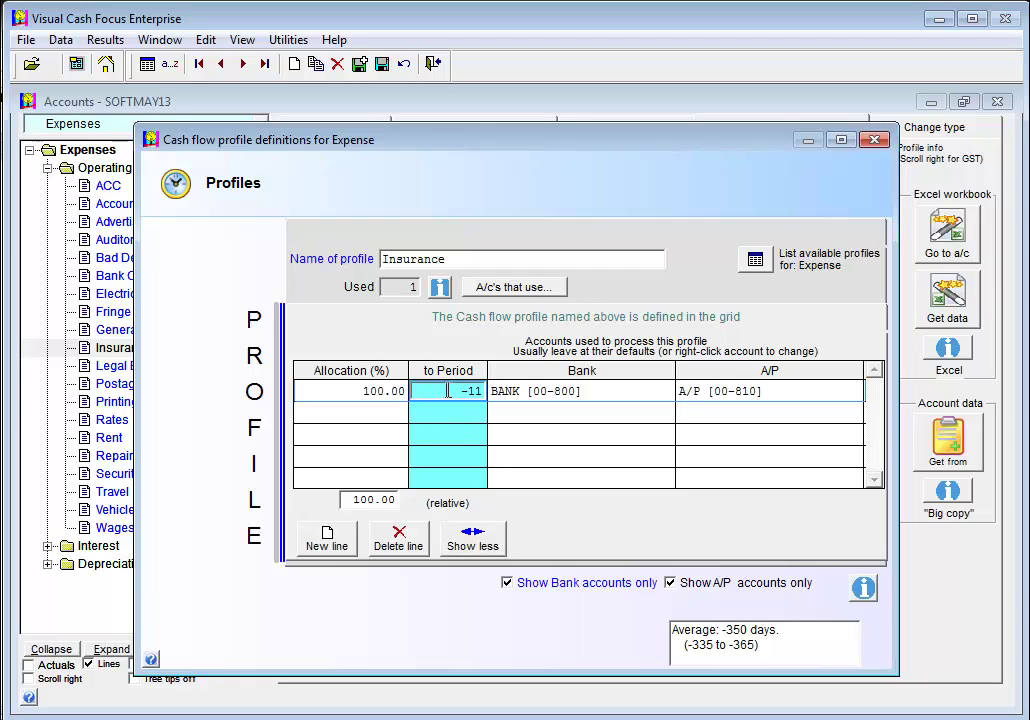
click(671, 583)
right_click(728, 392)
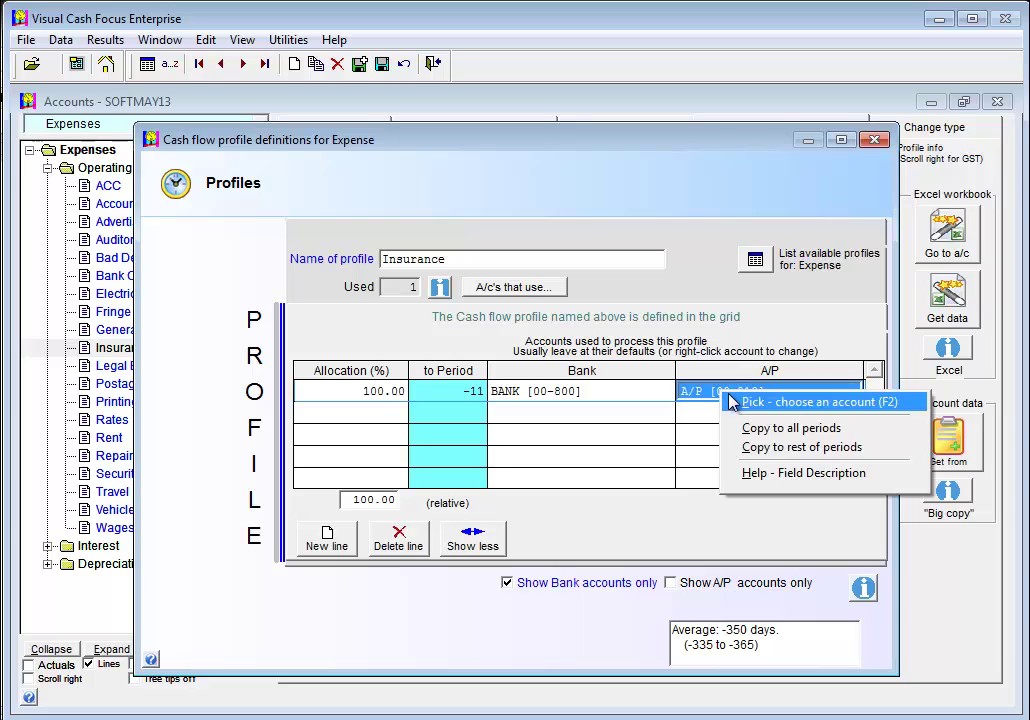
click(734, 402)
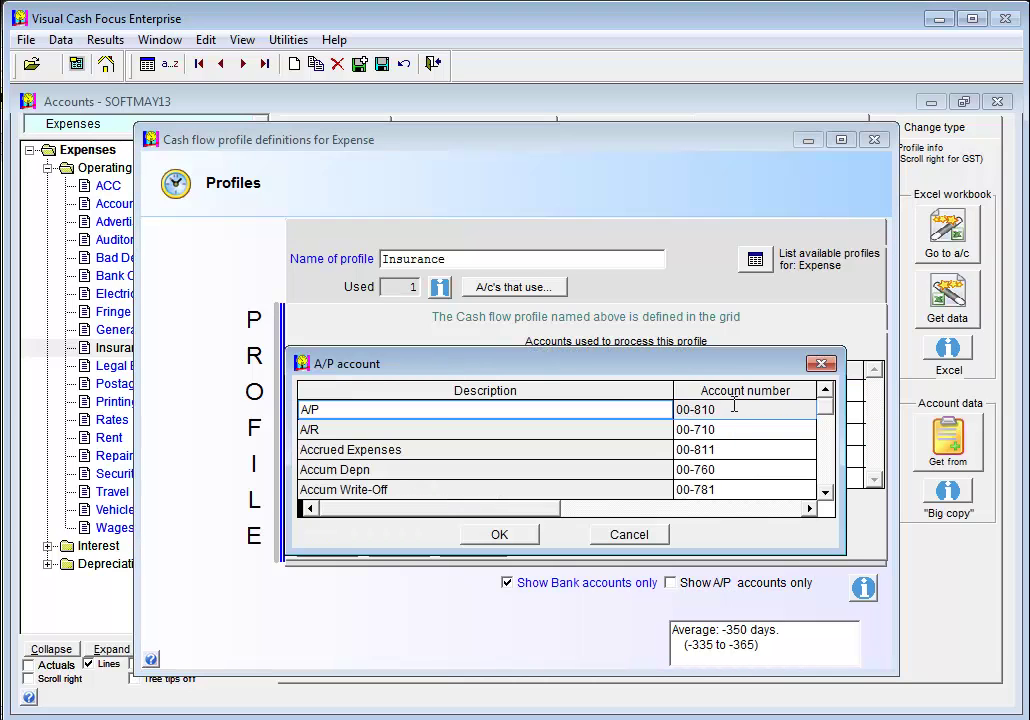
text(pre)
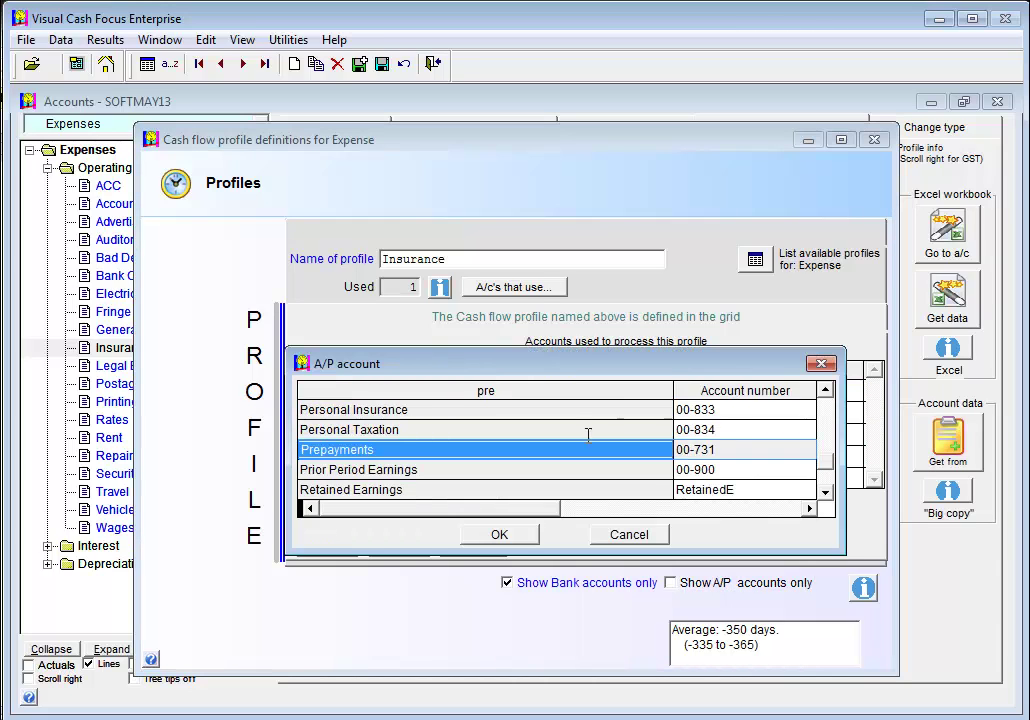
click(512, 538)
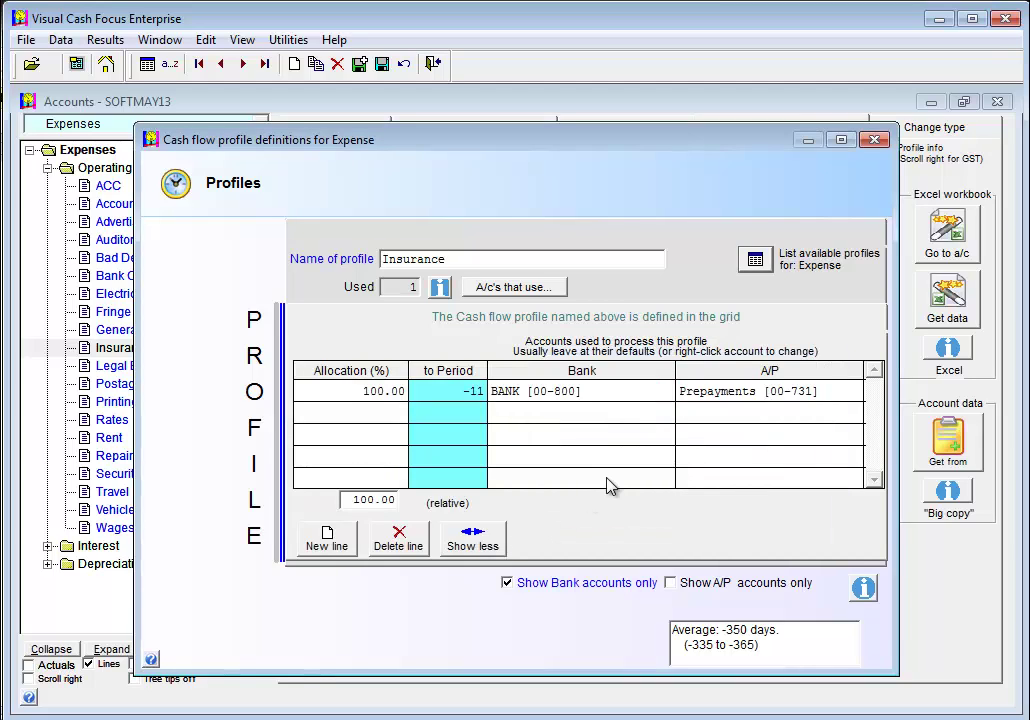
Close the Insurance profile and review the Term Bank Loan repayment schedule
click(875, 140)
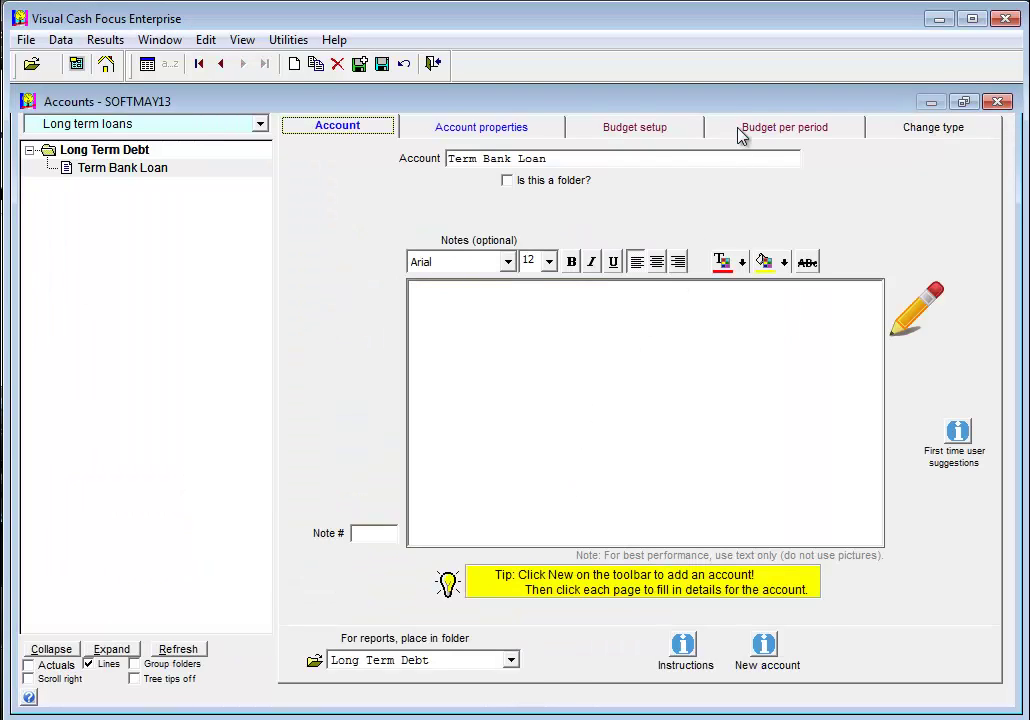
click(740, 135)
click(815, 155)
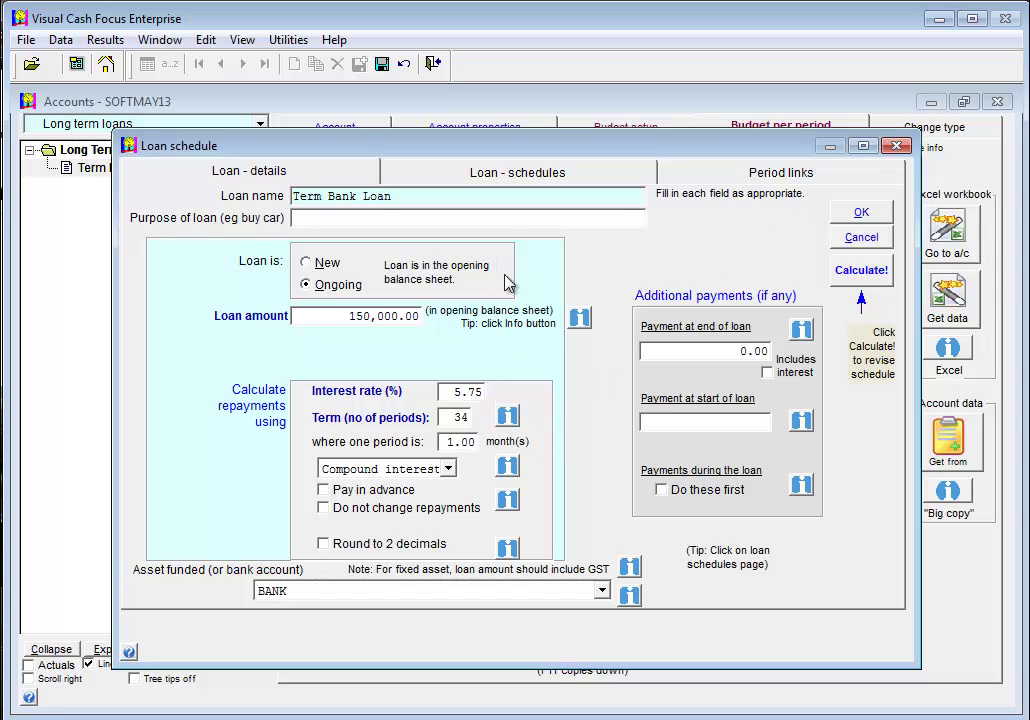
click(848, 213)
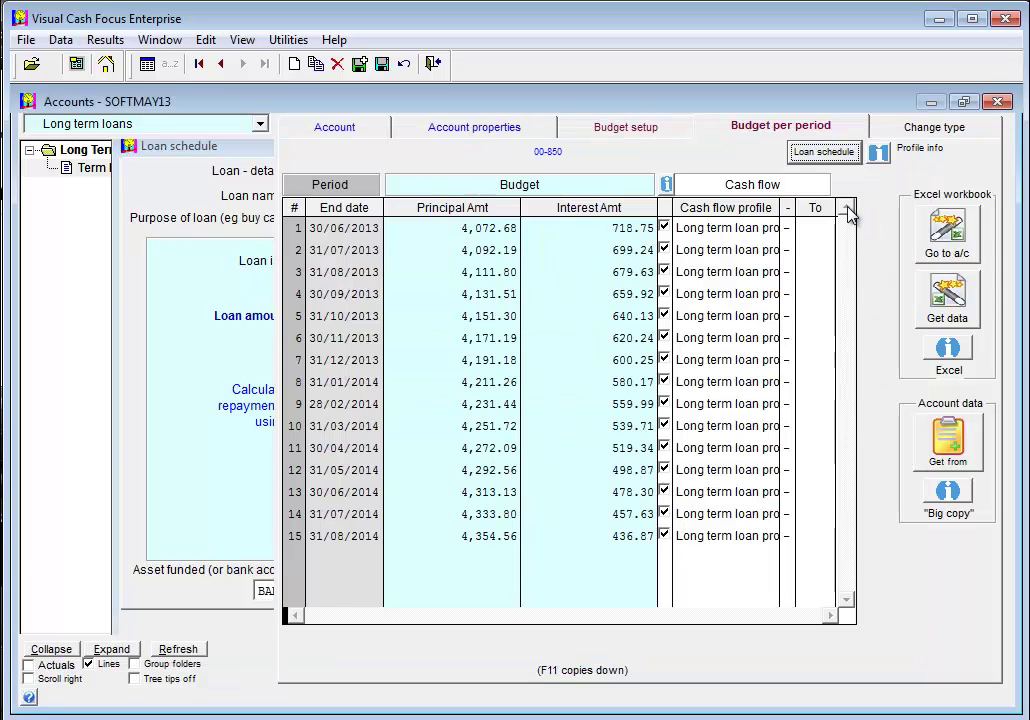
Review Software version 8's per-period inventory purchases of 140,000 and 262,500
click(940, 130)
click(395, 468)
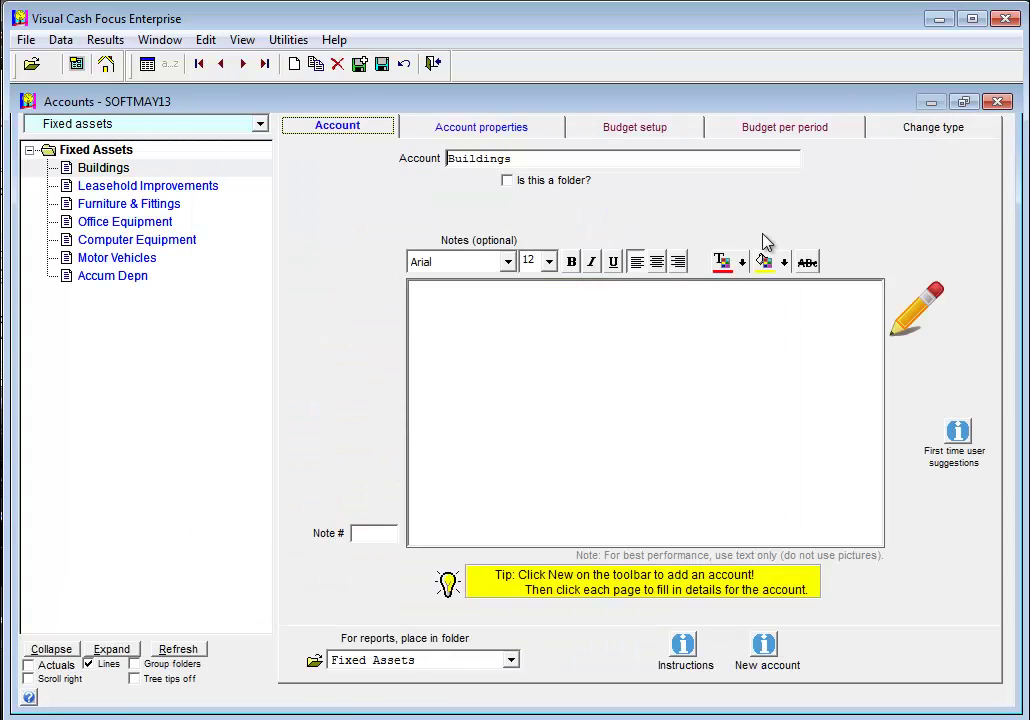
click(896, 137)
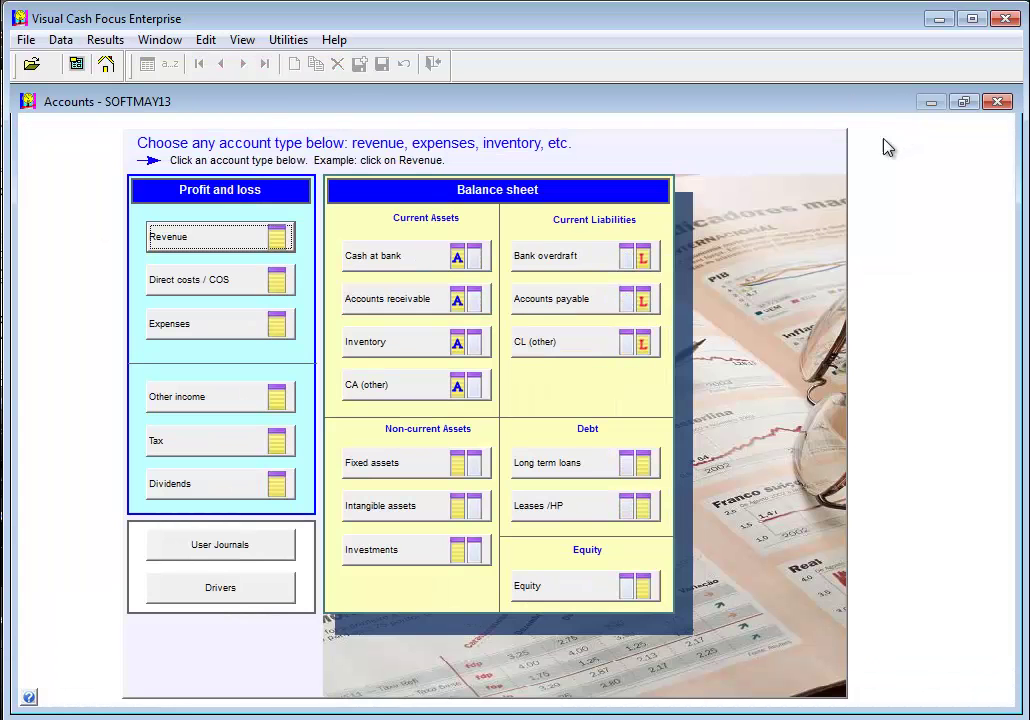
click(420, 345)
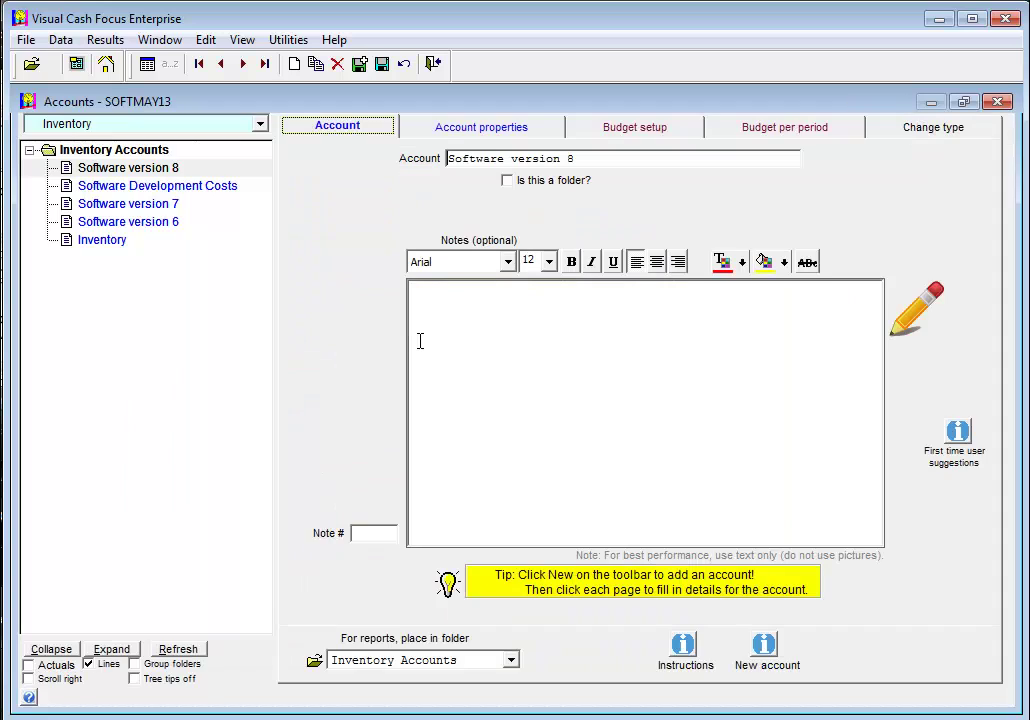
click(209, 193)
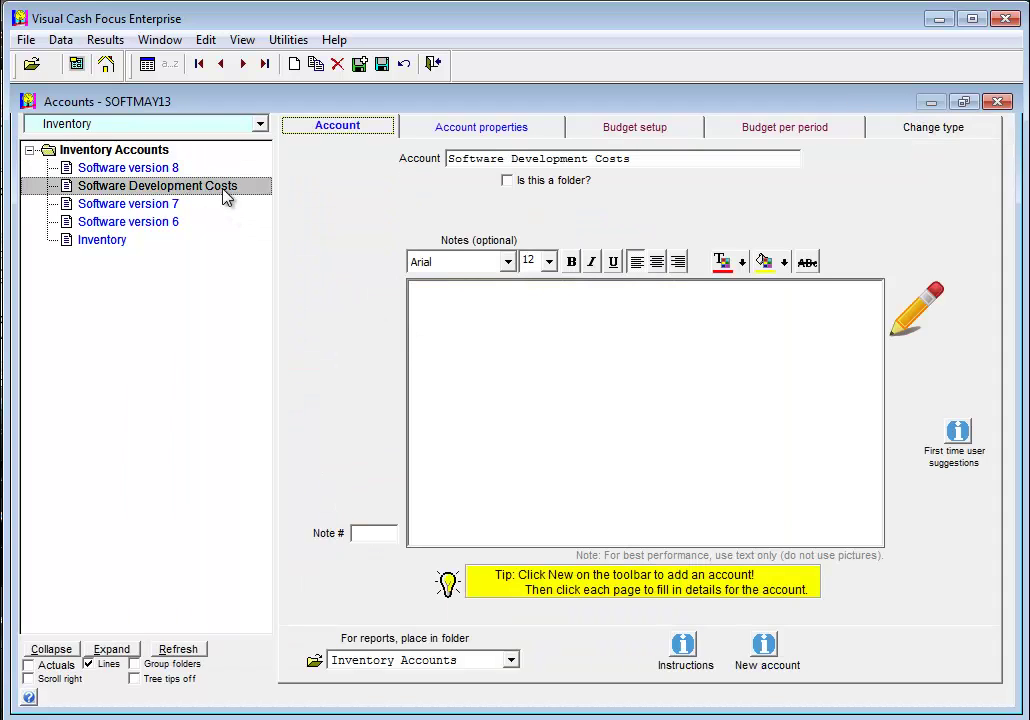
click(184, 168)
click(790, 127)
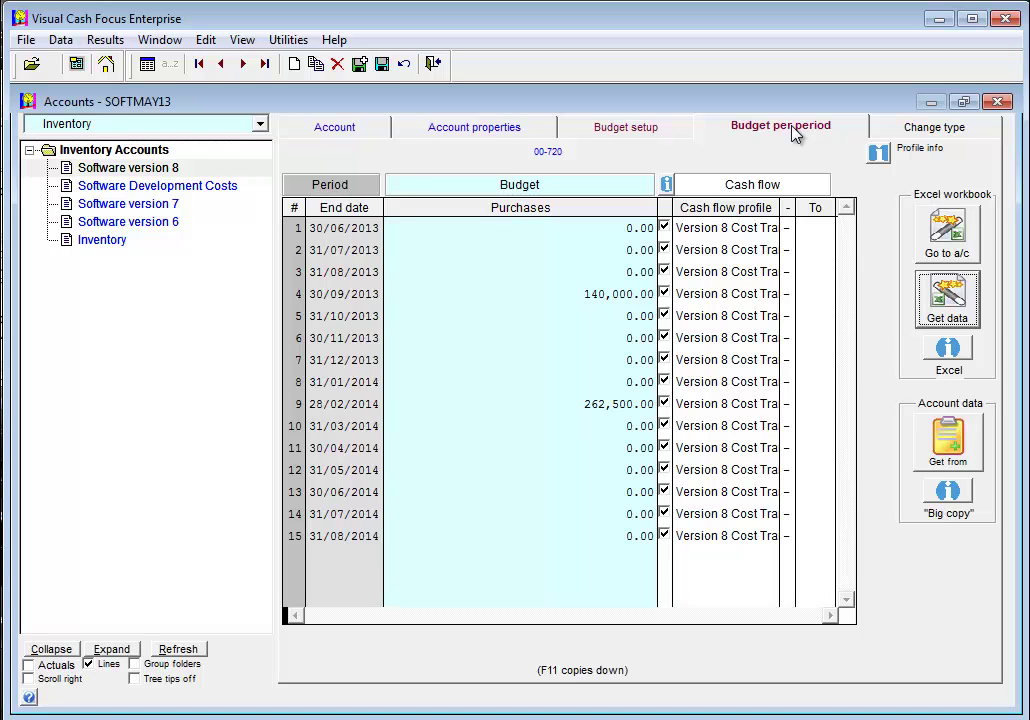
click(905, 134)
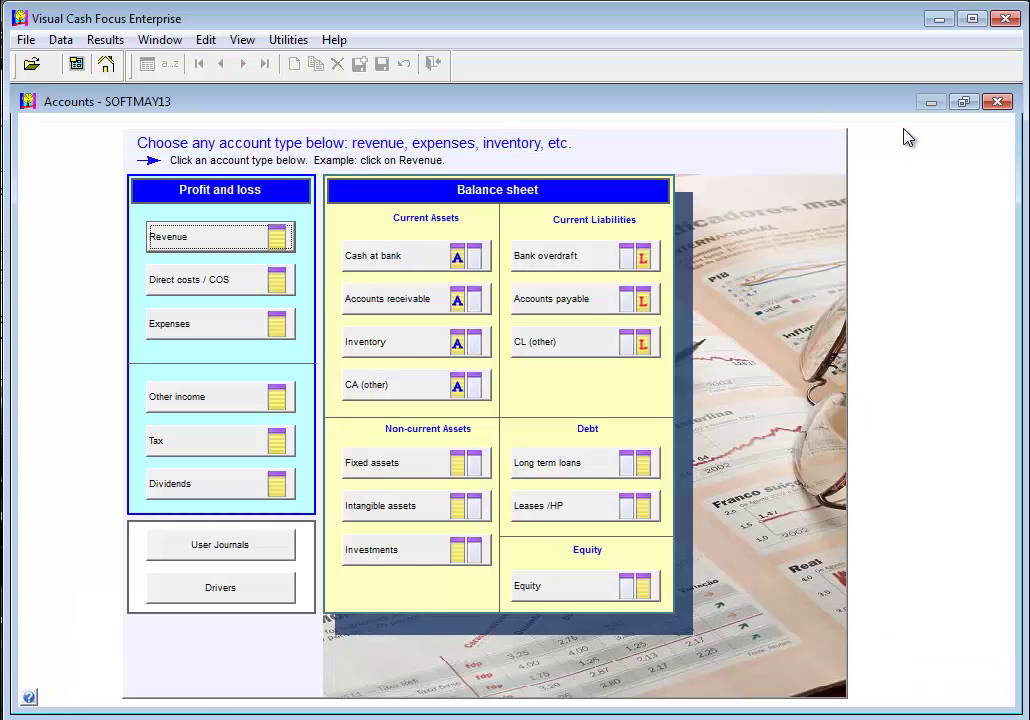
Close the Accounts window and open the reports for actual results
click(428, 498)
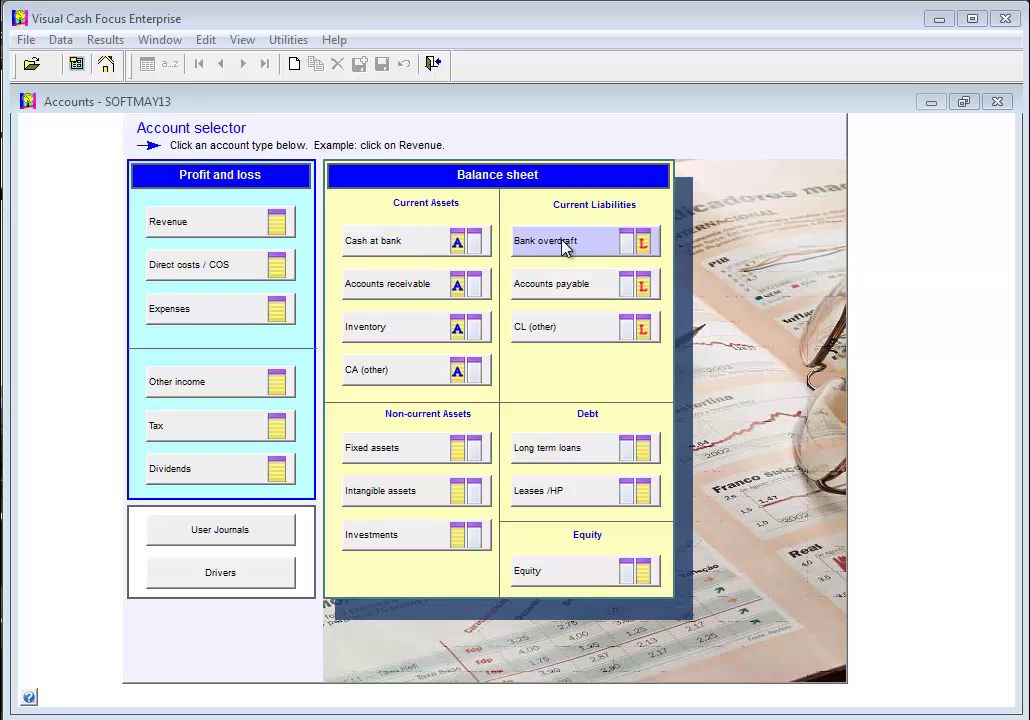
click(997, 101)
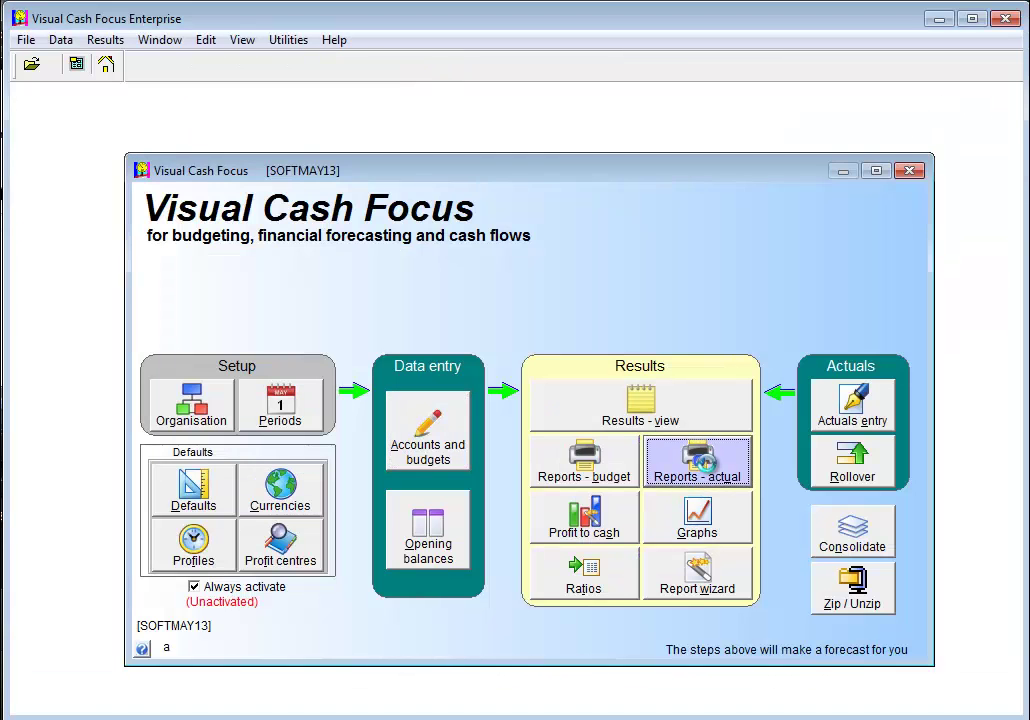
click(708, 471)
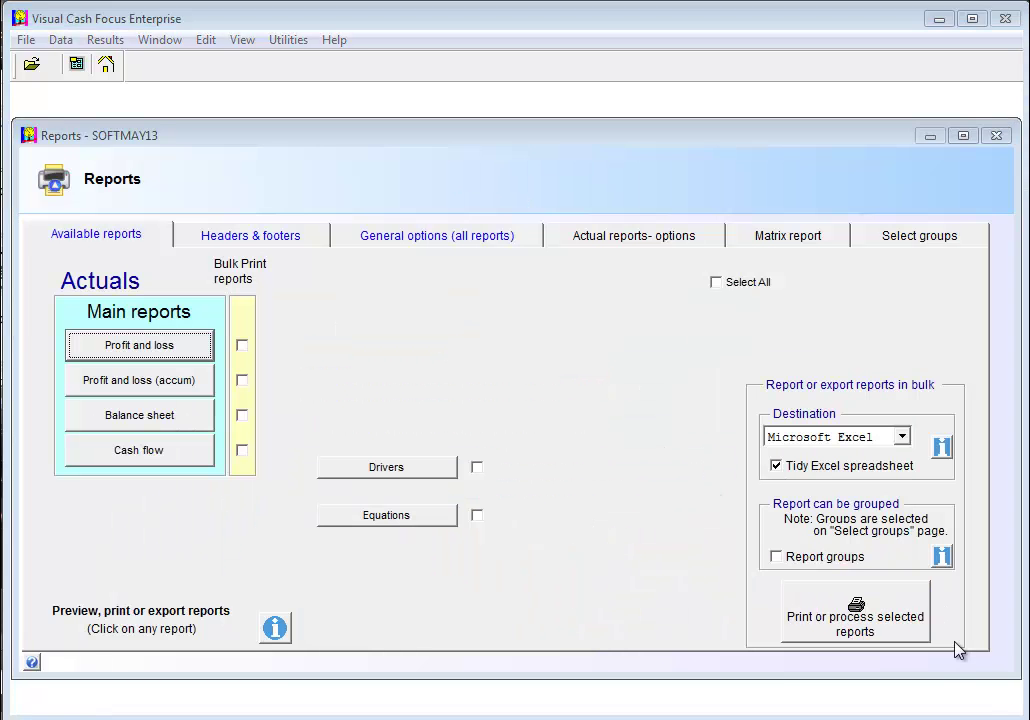
Review the Actual reports and General options tabs, then return to Available reports
click(636, 238)
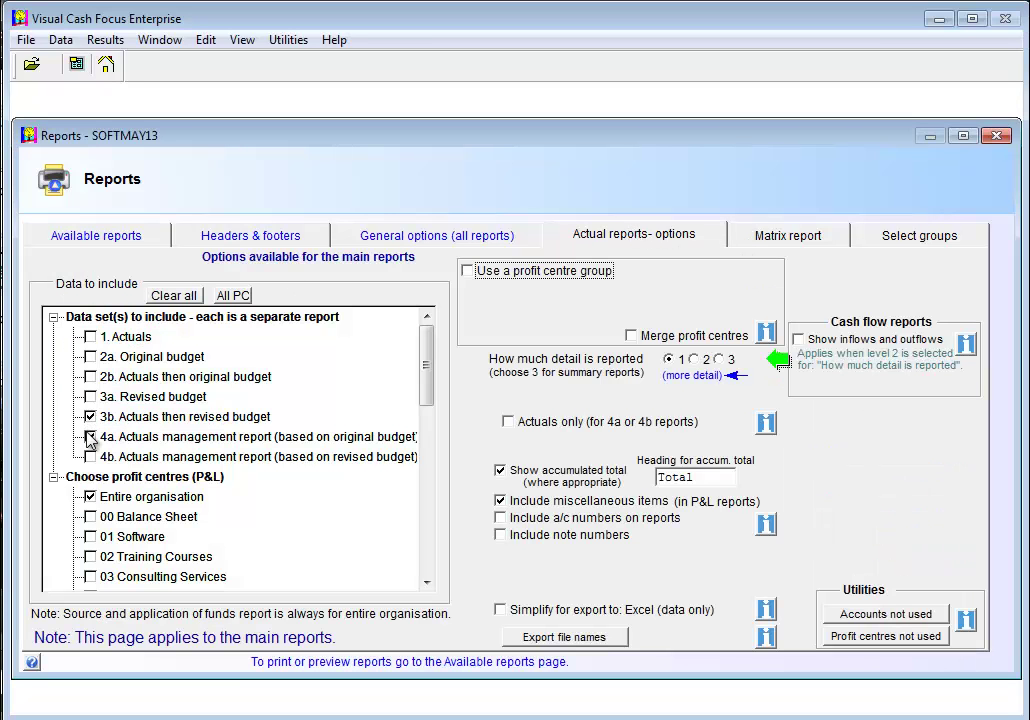
click(388, 236)
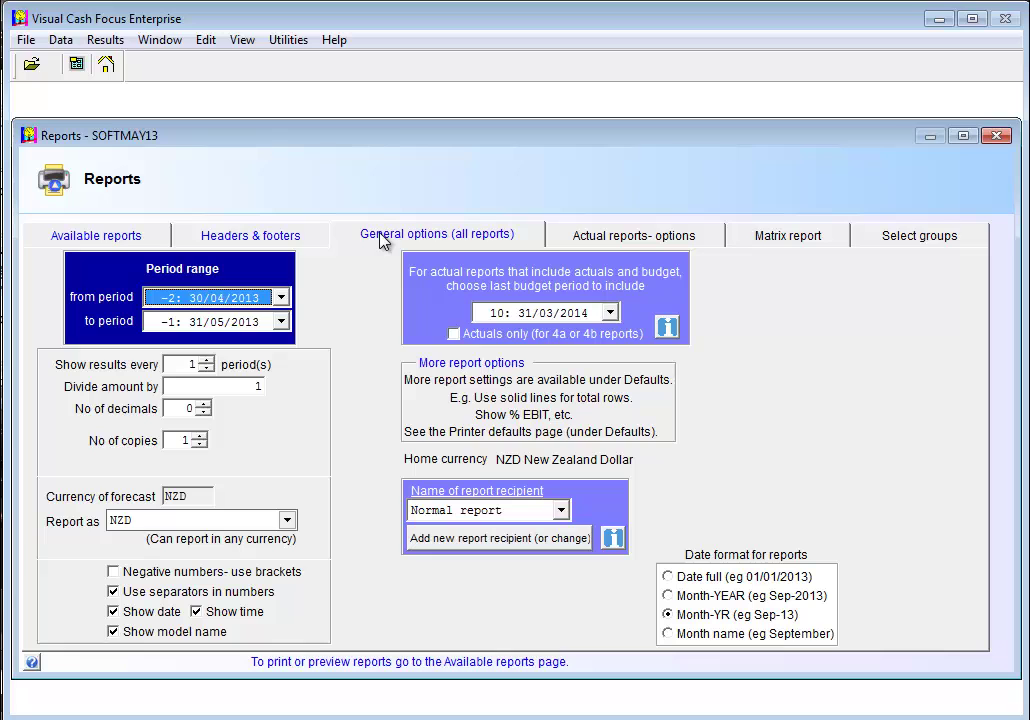
click(146, 237)
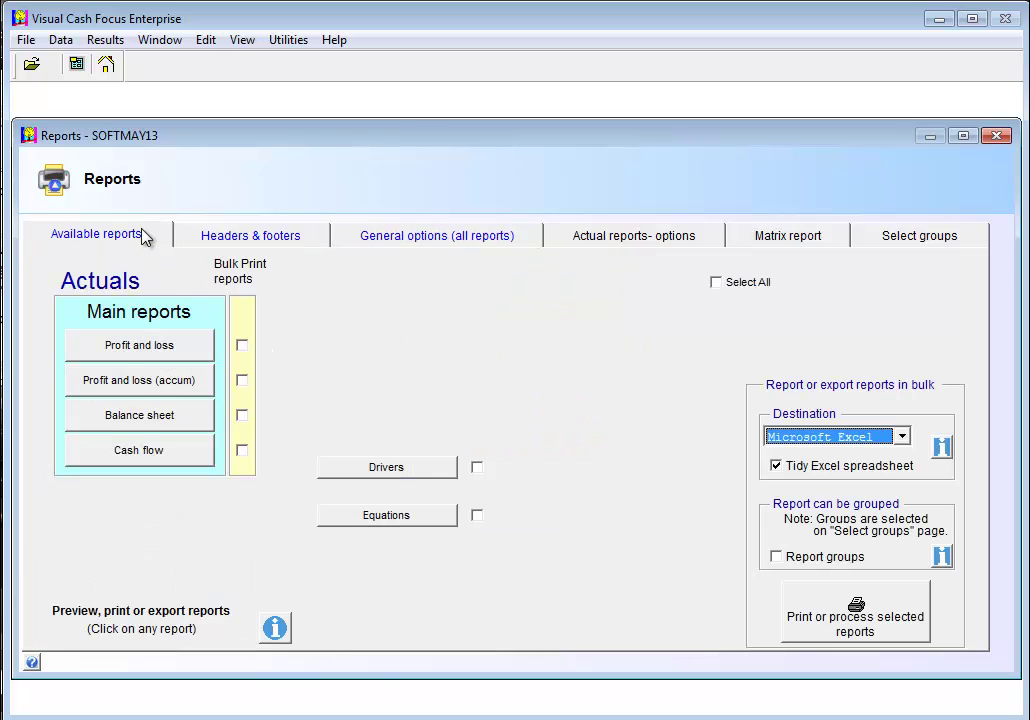
Page through all three pages of SoftCo's Profit and loss preview, then close it
click(120, 349)
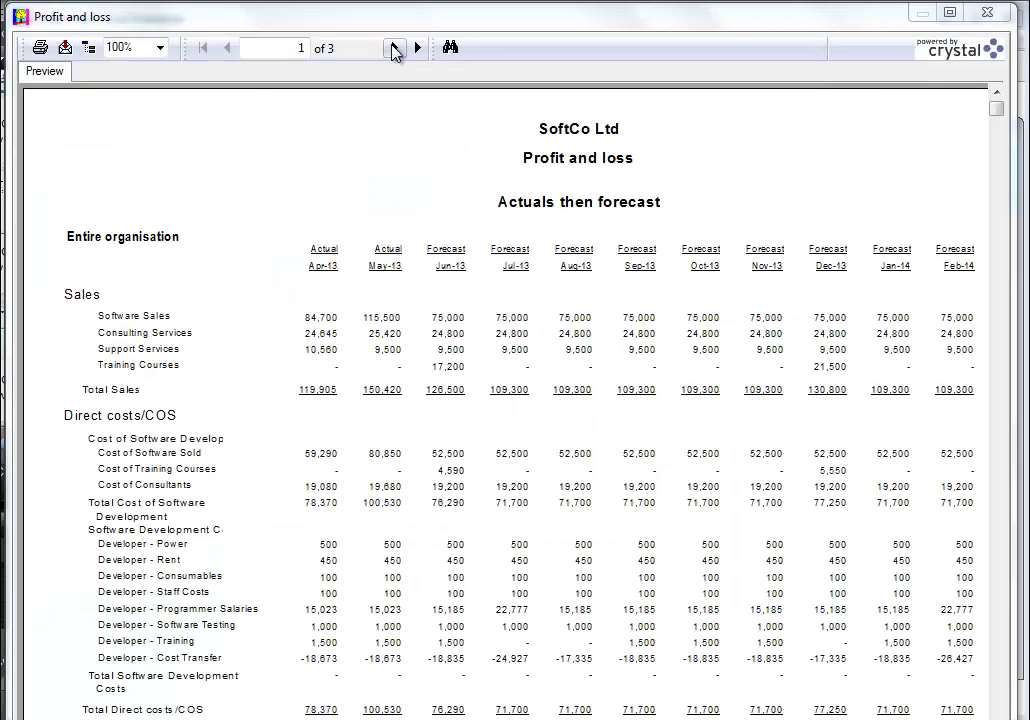
click(394, 48)
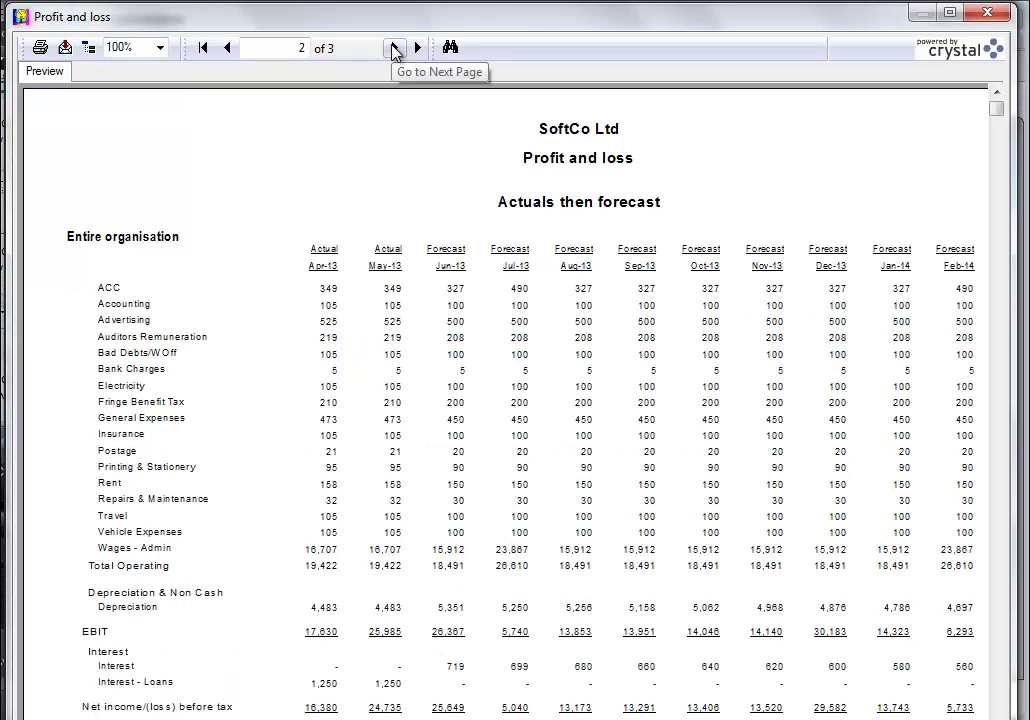
click(394, 48)
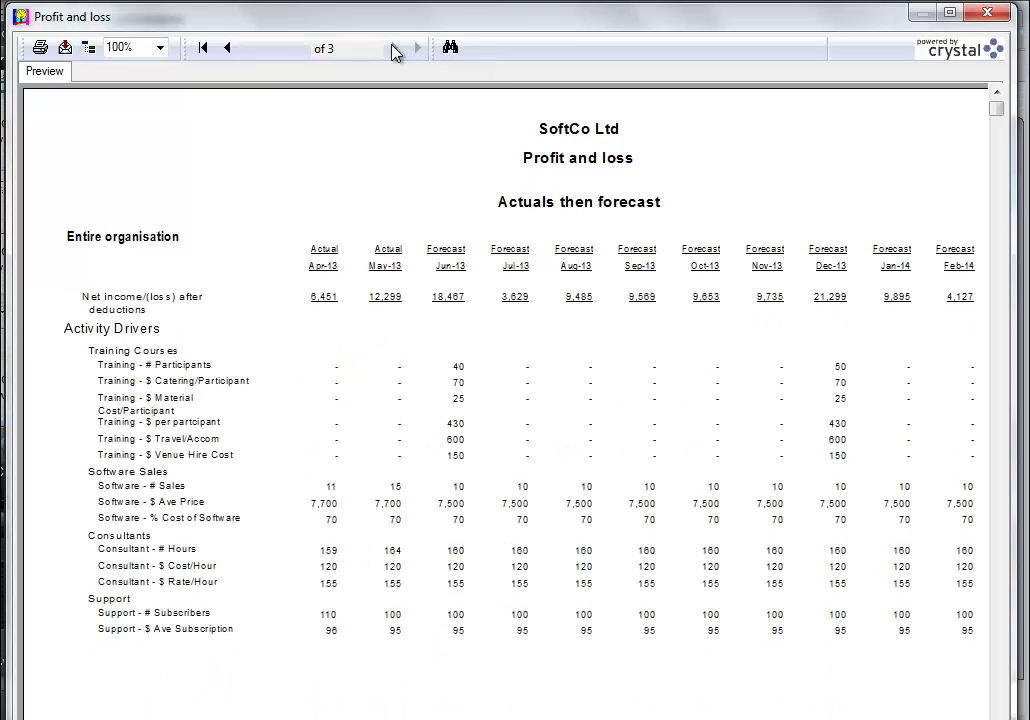
click(987, 20)
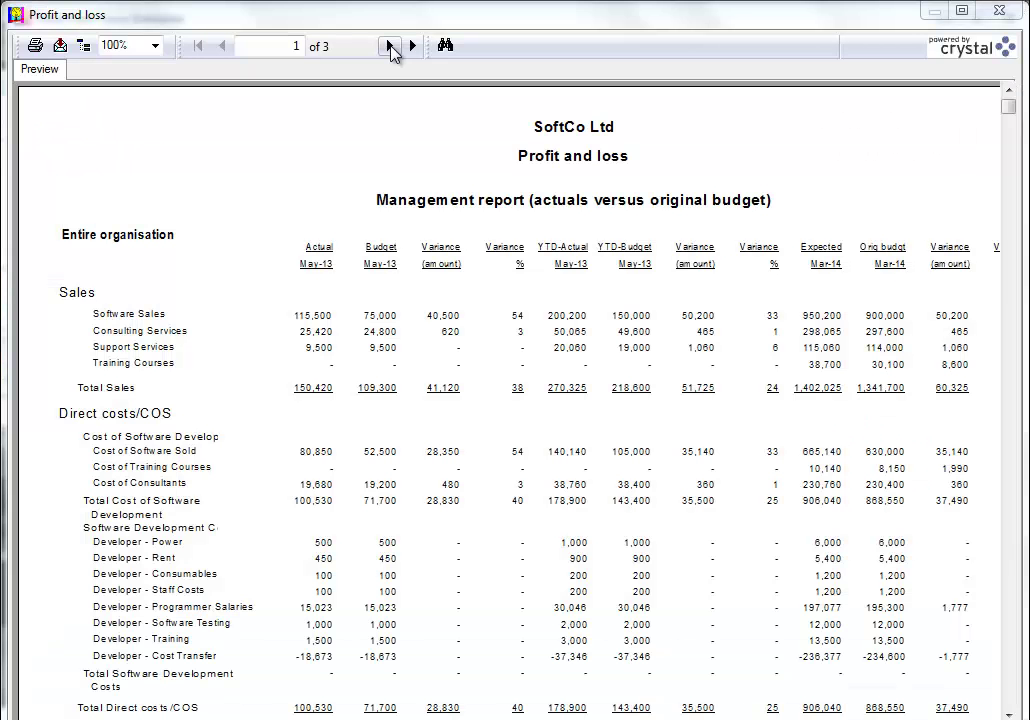
View pages 2 and 3 of the actuals-versus-original-budget management report, then close it
click(391, 46)
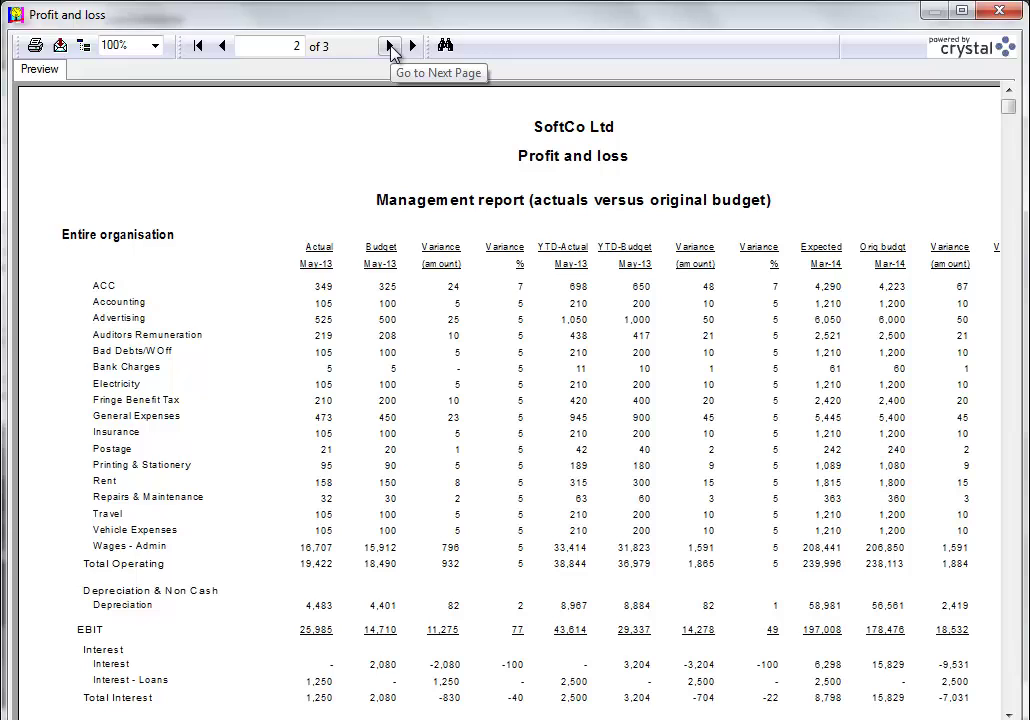
click(391, 46)
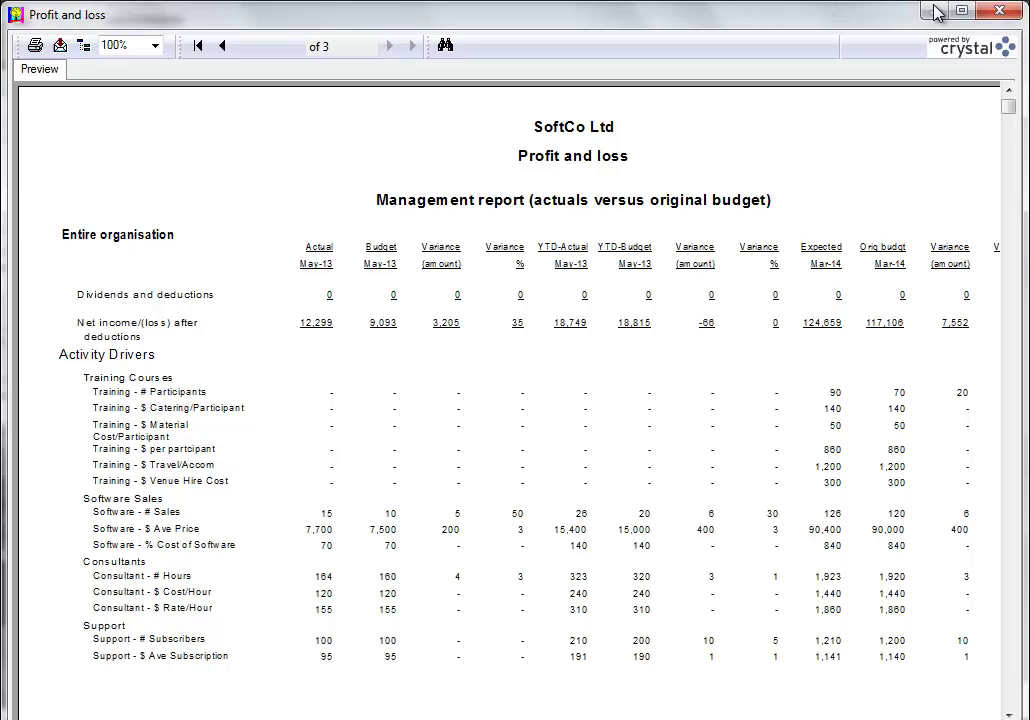
click(1000, 12)
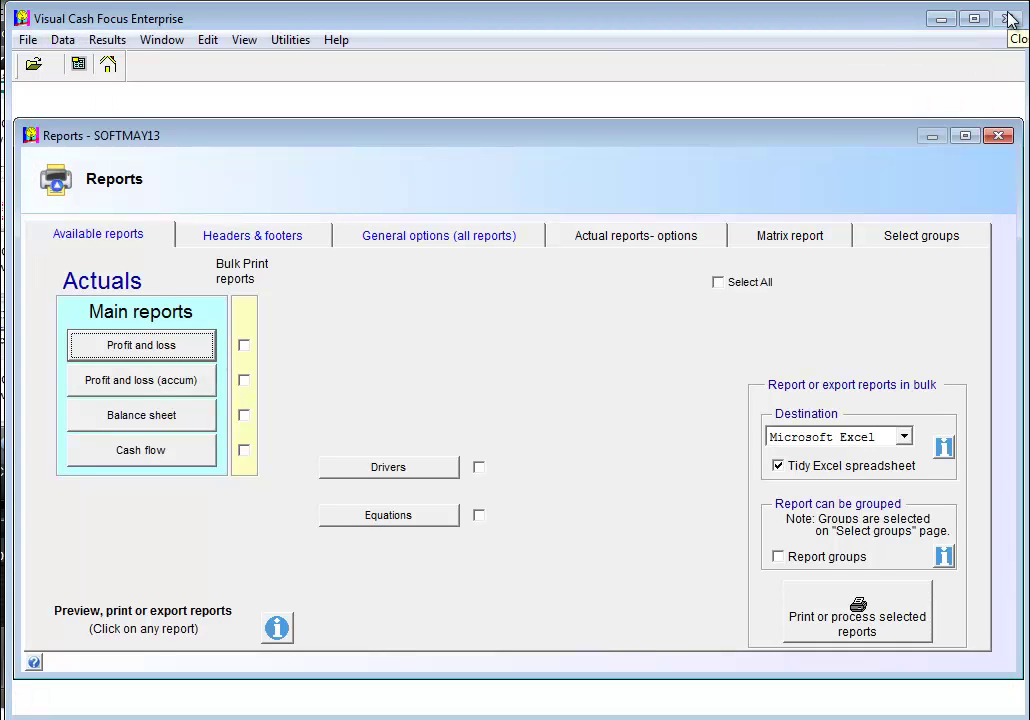
Page through SoftCo's three-page Cash flow report, then close it and the Reports window
click(158, 450)
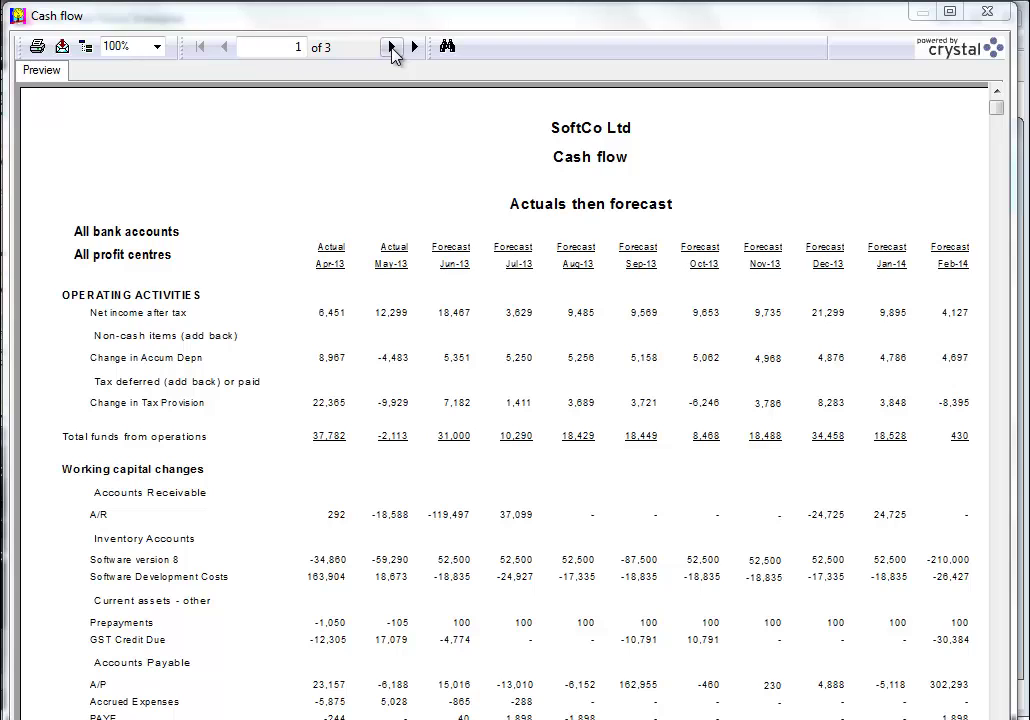
click(391, 47)
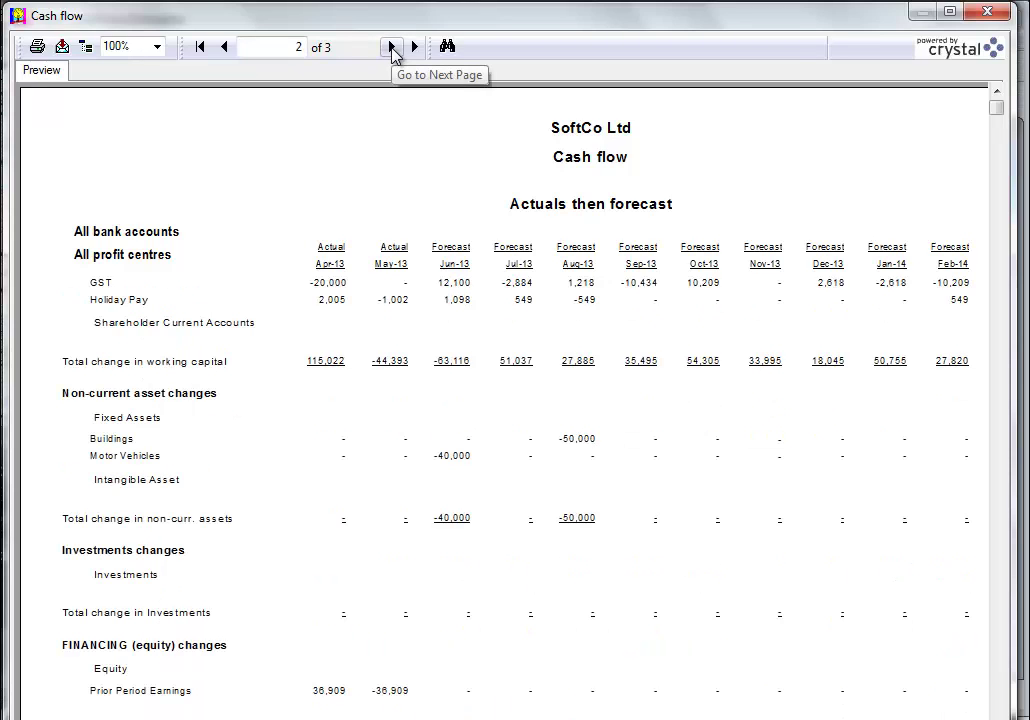
click(391, 47)
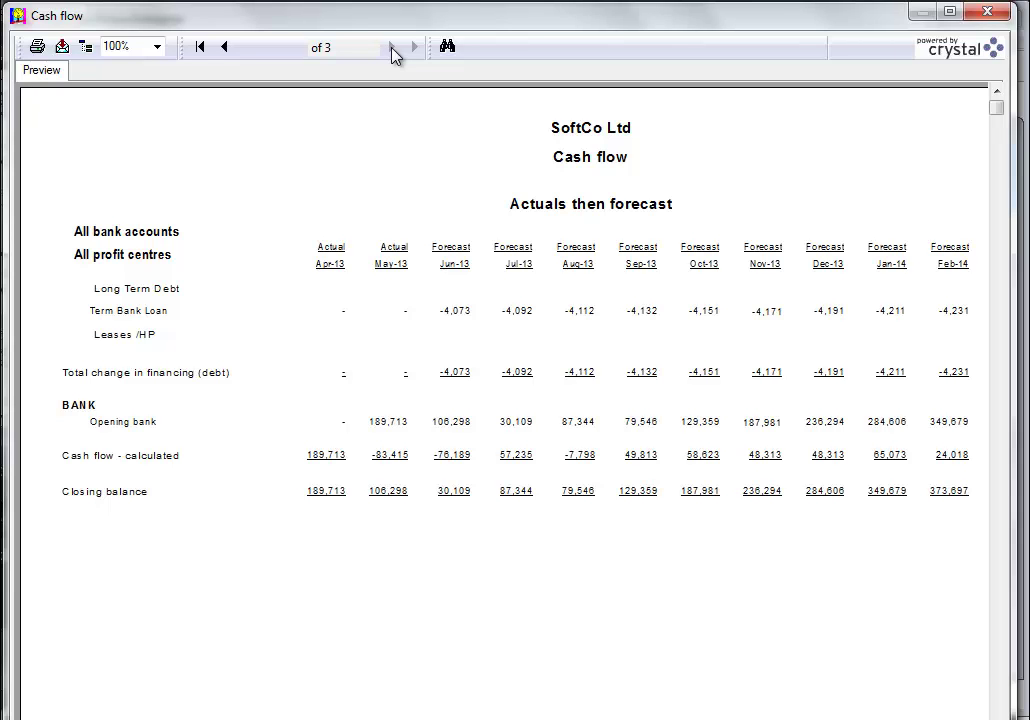
click(987, 11)
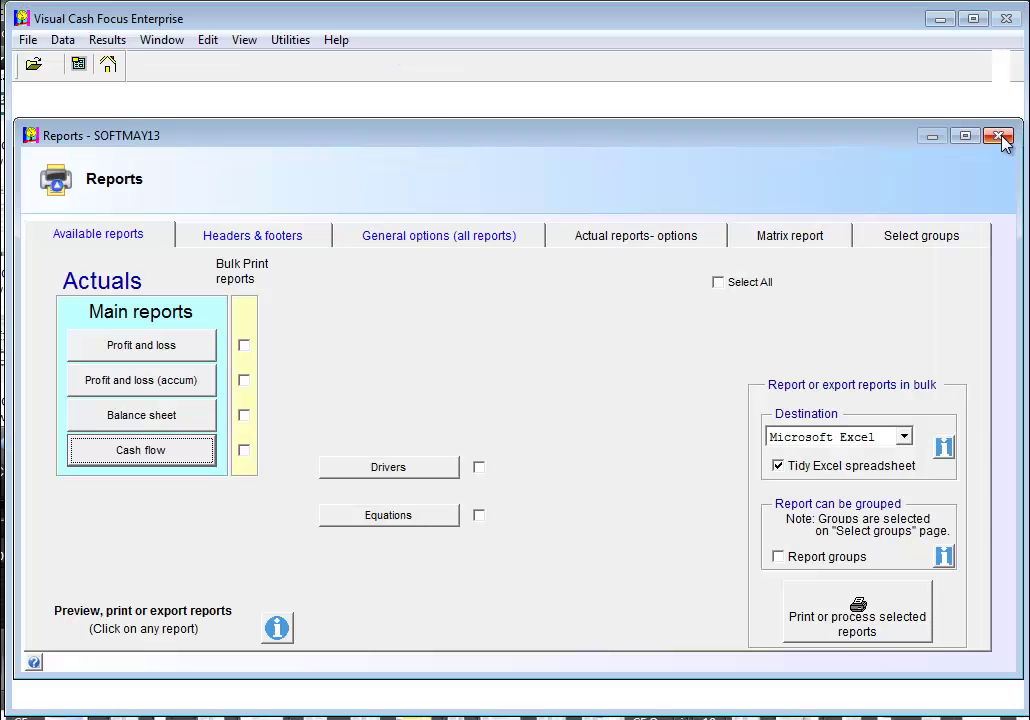
click(993, 137)
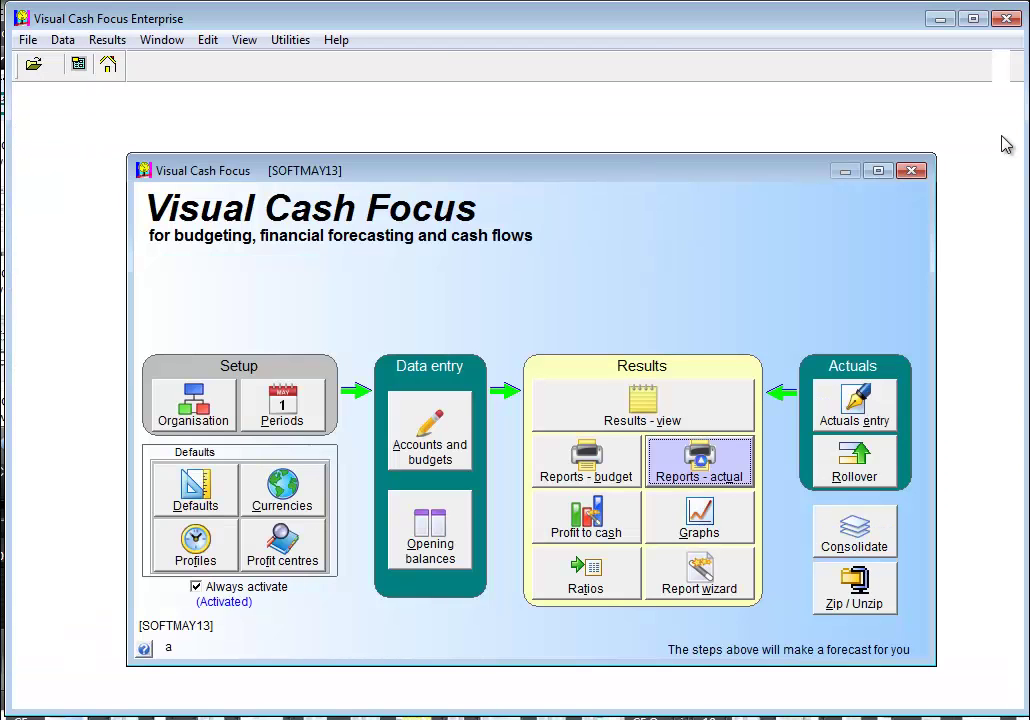